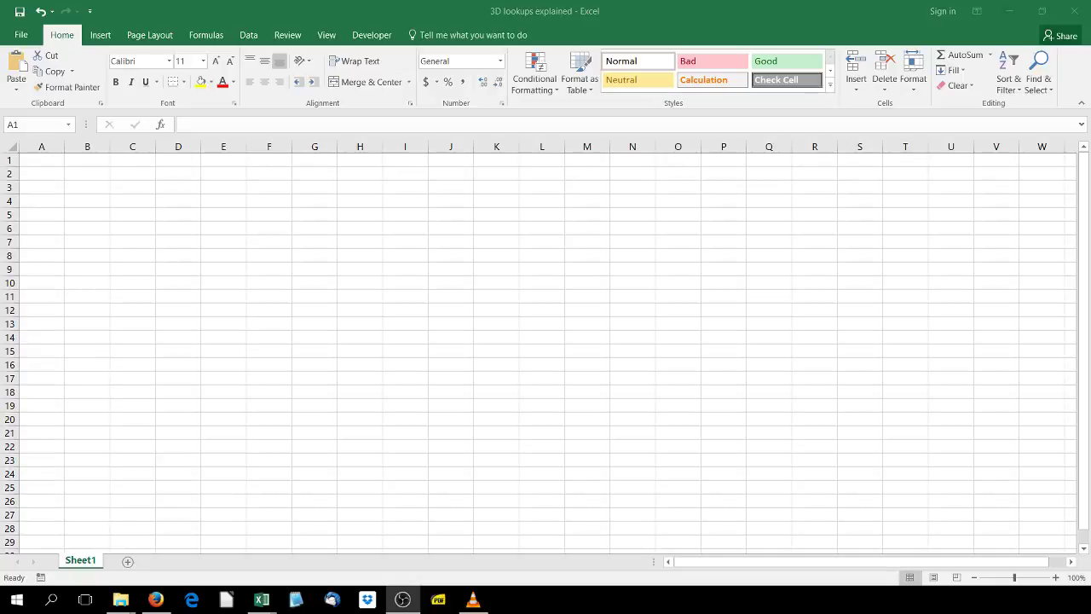
Enter the column headings x1, x2 and x2 in cells B2 to D2
click(87, 175)
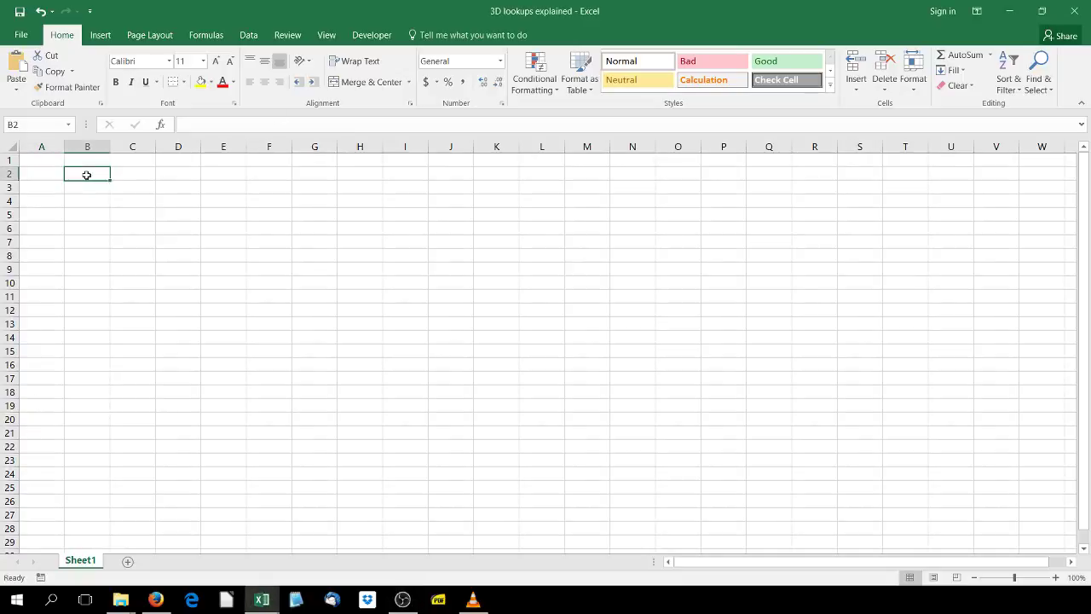
text(x1)
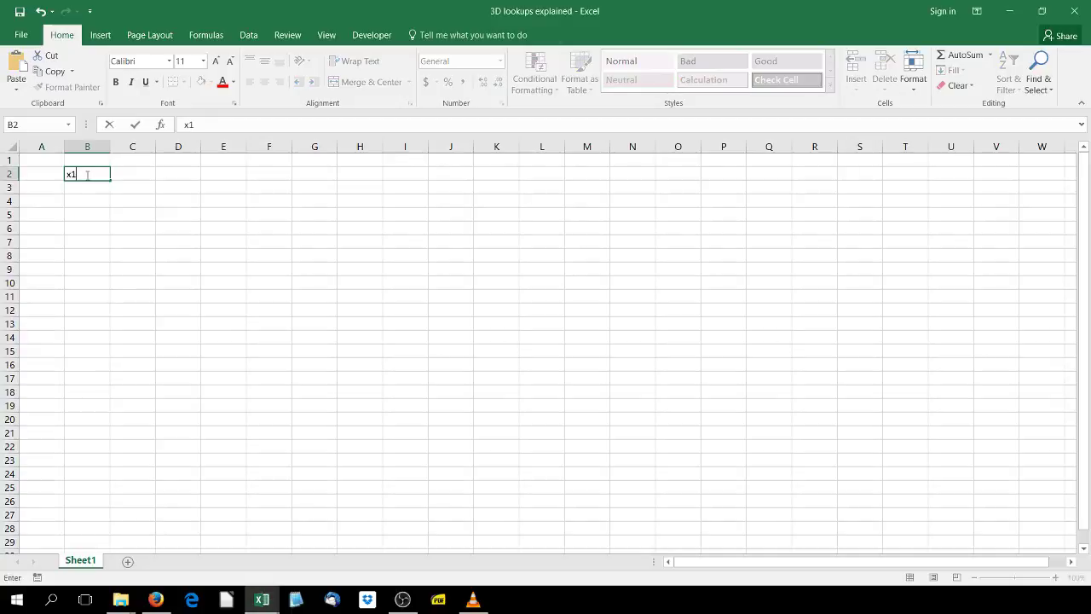
key(Tab)
text(x)
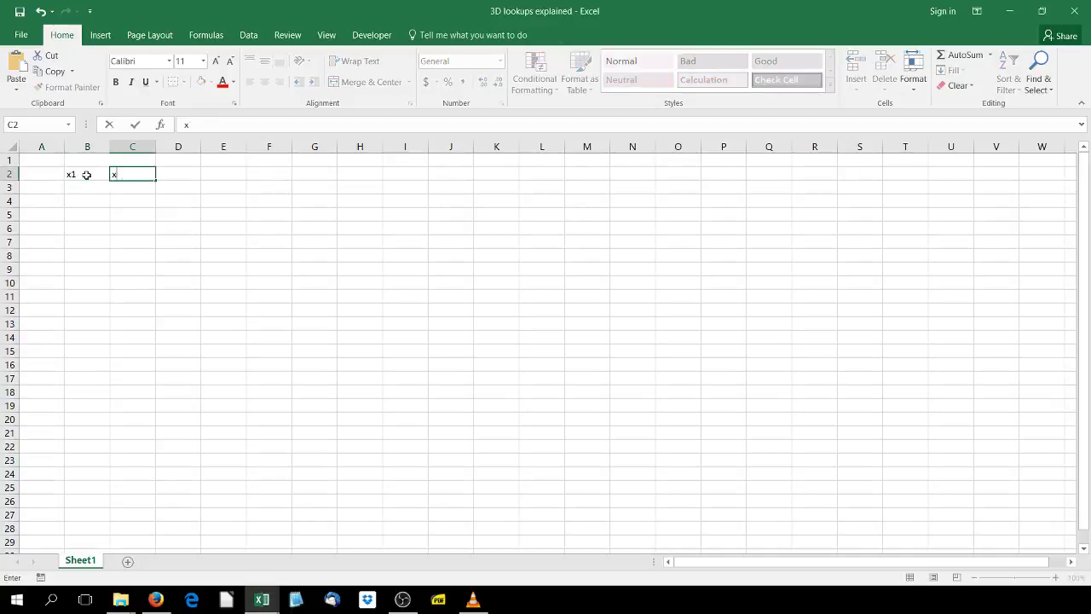
key(Tab)
text(x2)
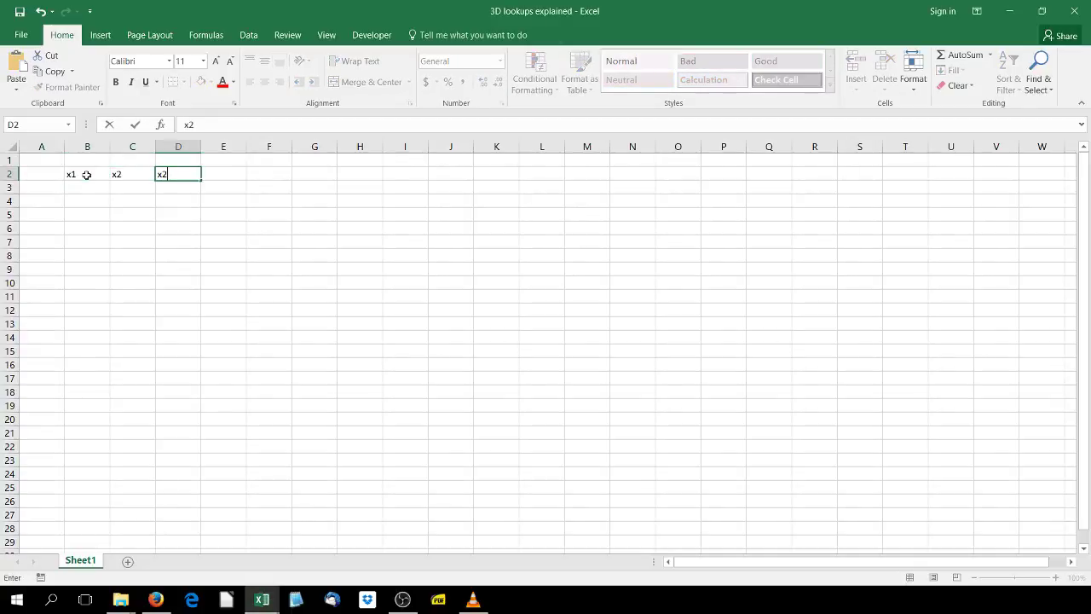
key(Return)
Enter the row labels y1, y2 and y3 in cells A3 to A5
key(Home)
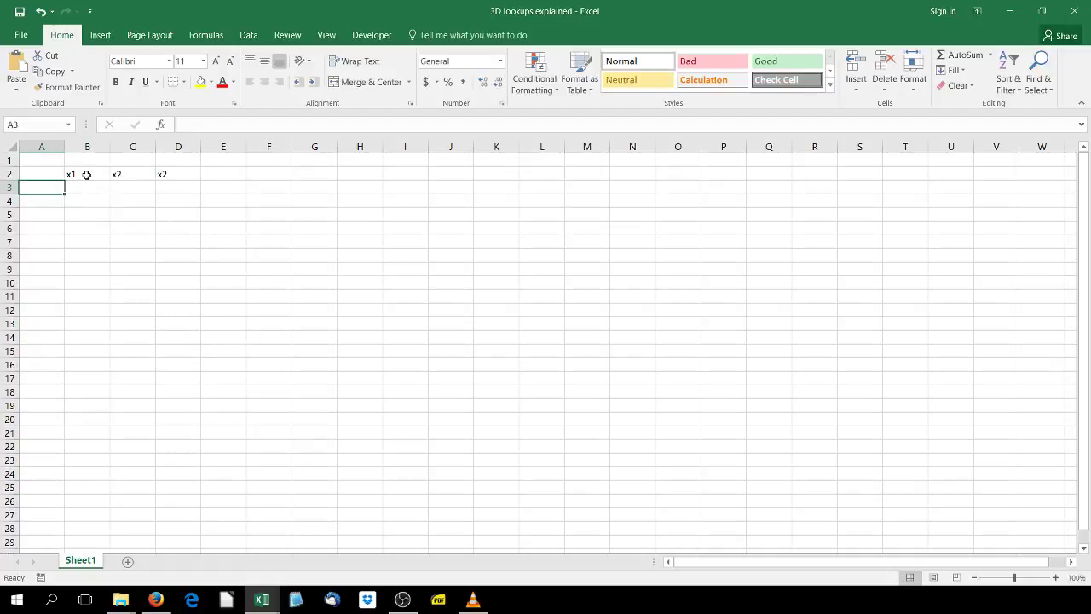
text(y1)
key(Return)
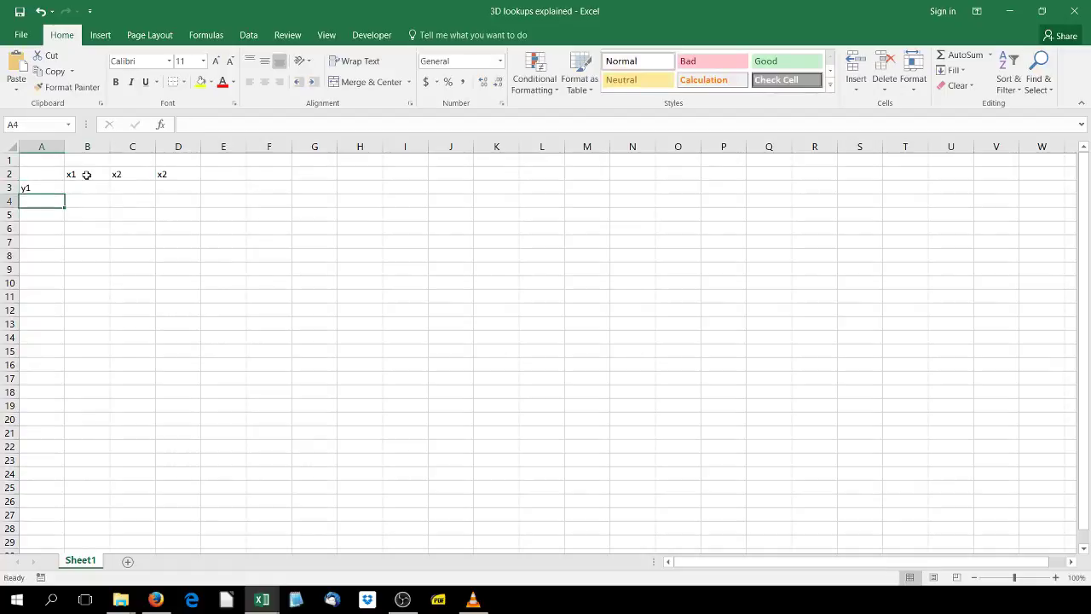
text(y1)
key(Return)
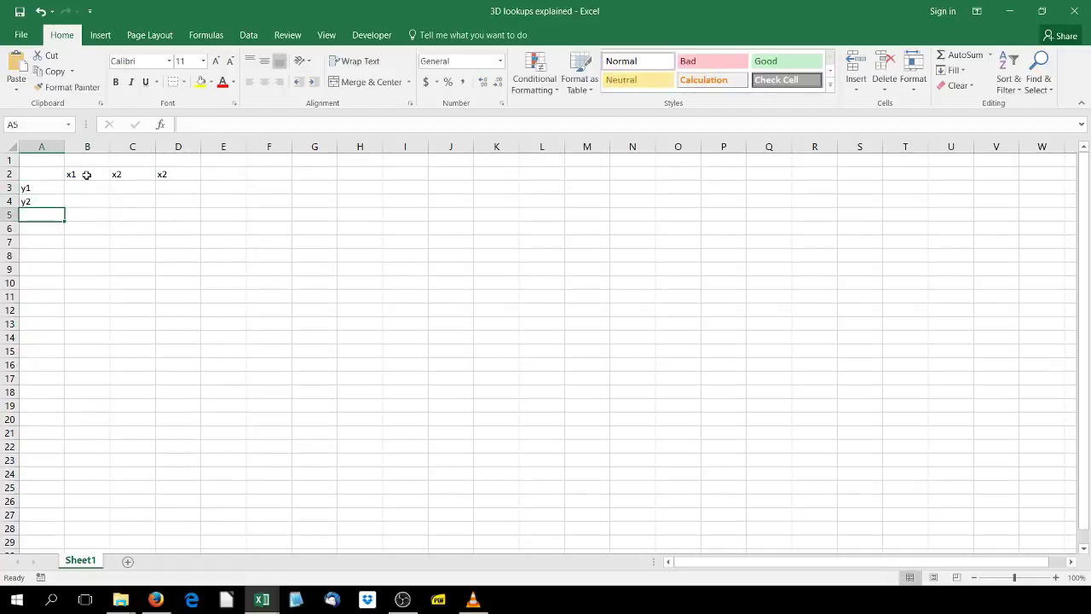
text(y3)
key(Return)
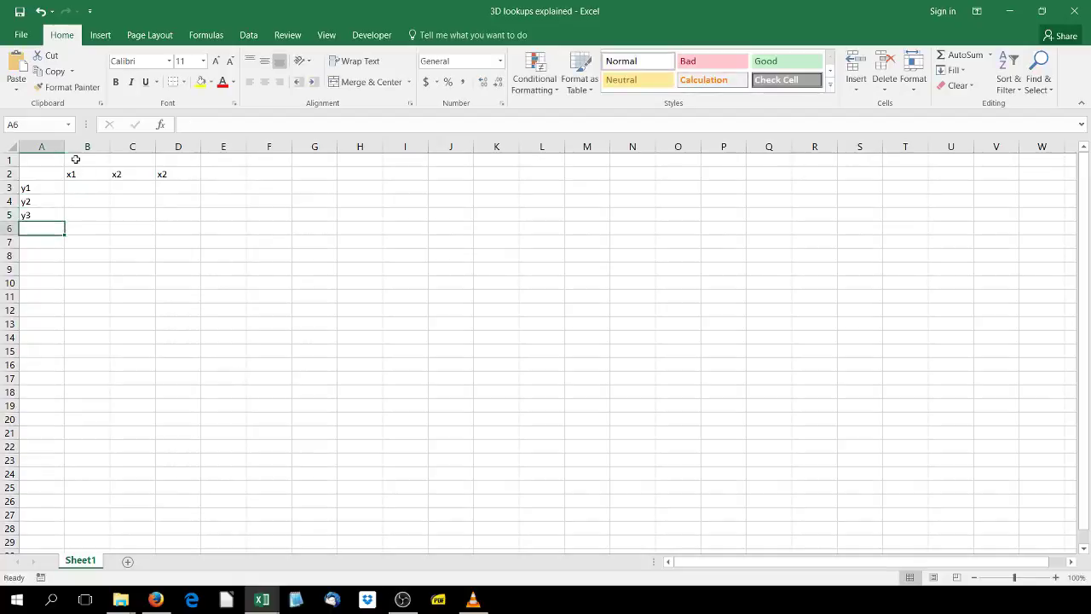
Enter =RAND()*10 in cell B3 and fill the formula across and down to D5
click(76, 190)
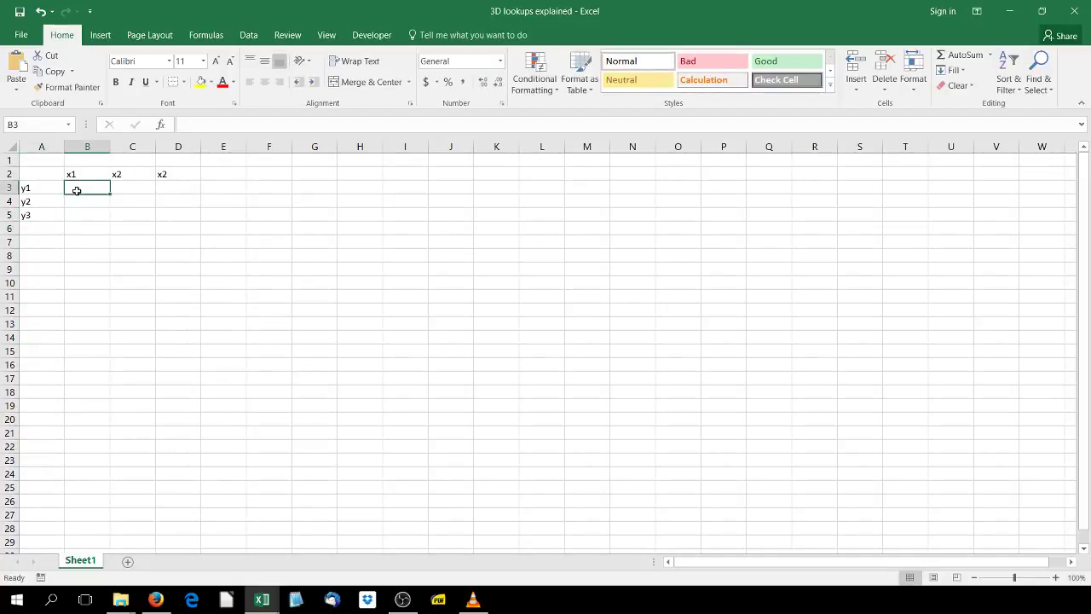
text(=rand())
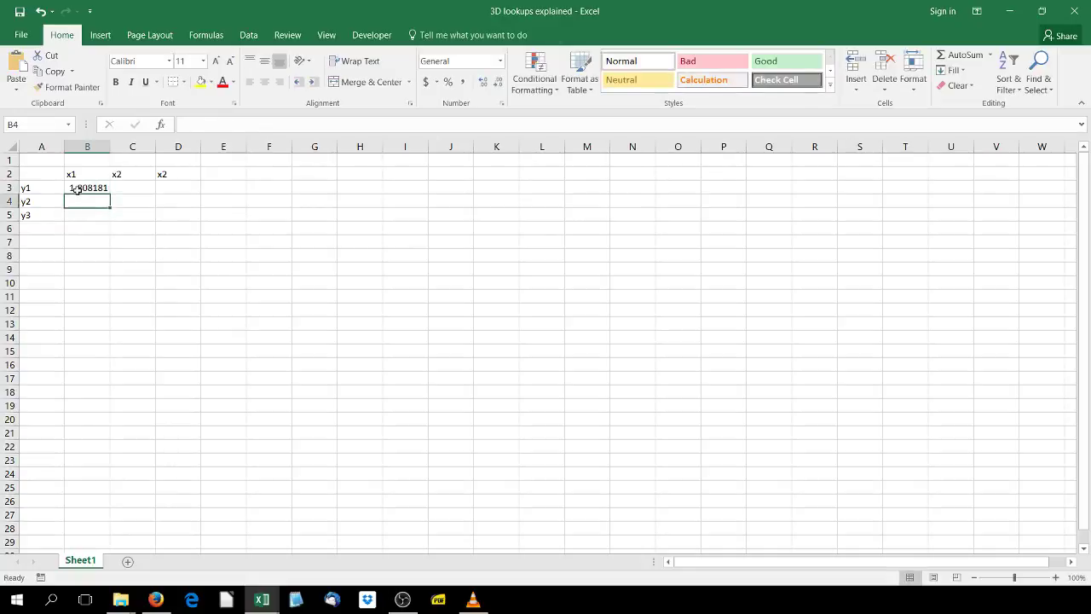
key(ctrl+Return)
drag(111, 196, 202, 194)
double_click(202, 196)
click(92, 285)
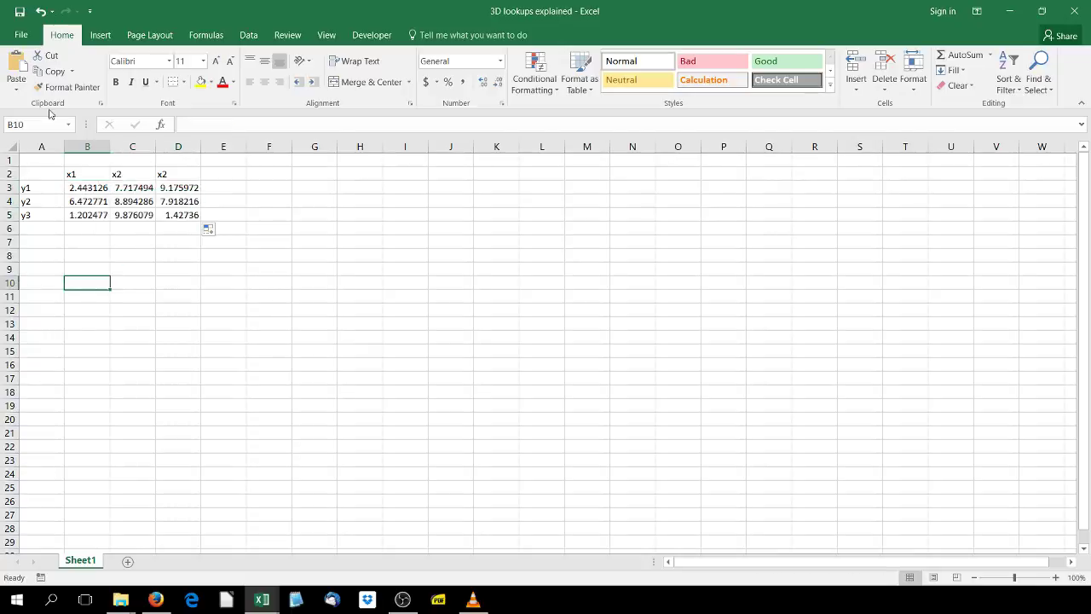
Insert a blank column before column A and enter the table label z1 in cell A2
right_click(42, 147)
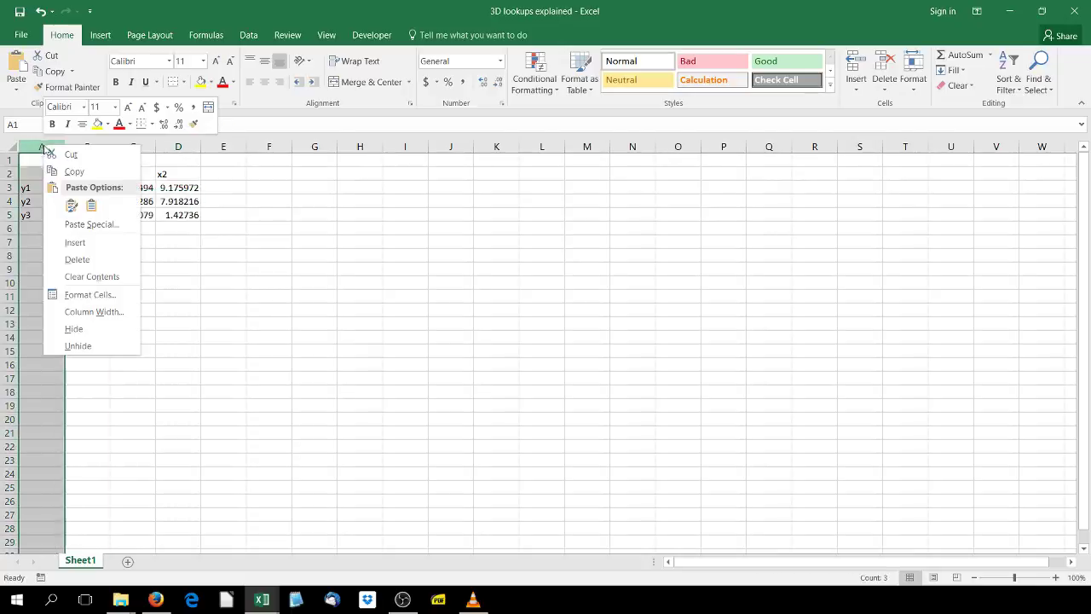
click(75, 242)
click(312, 199)
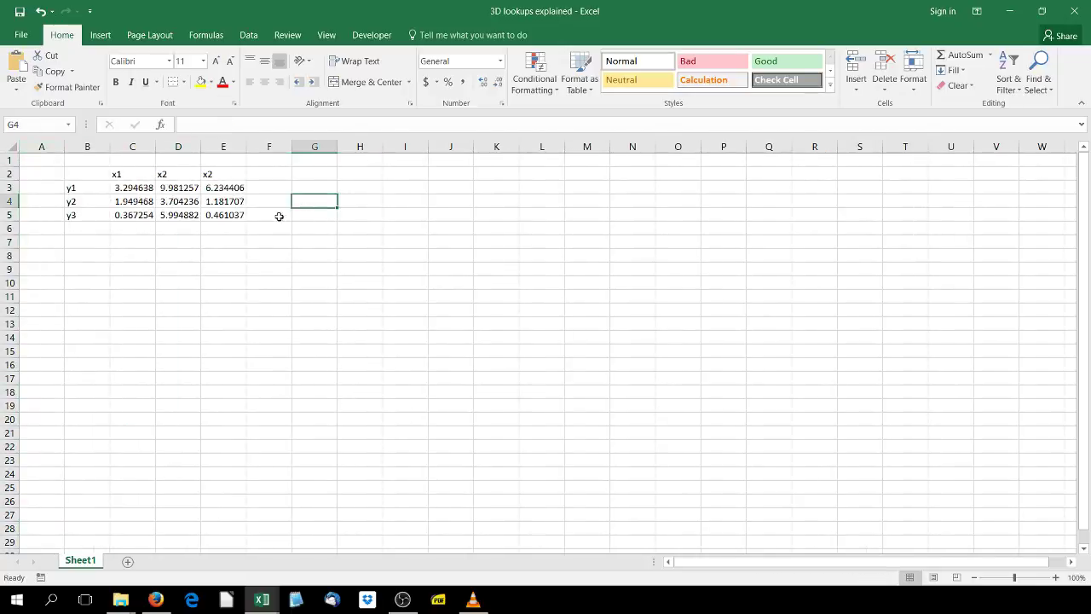
click(40, 174)
text(w`1)
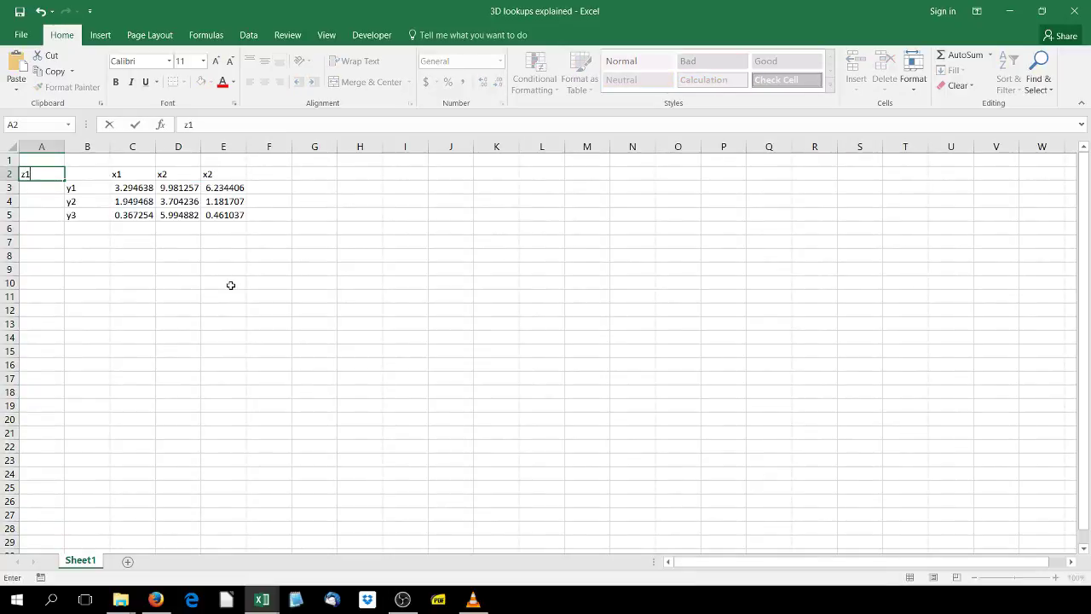
key(Return)
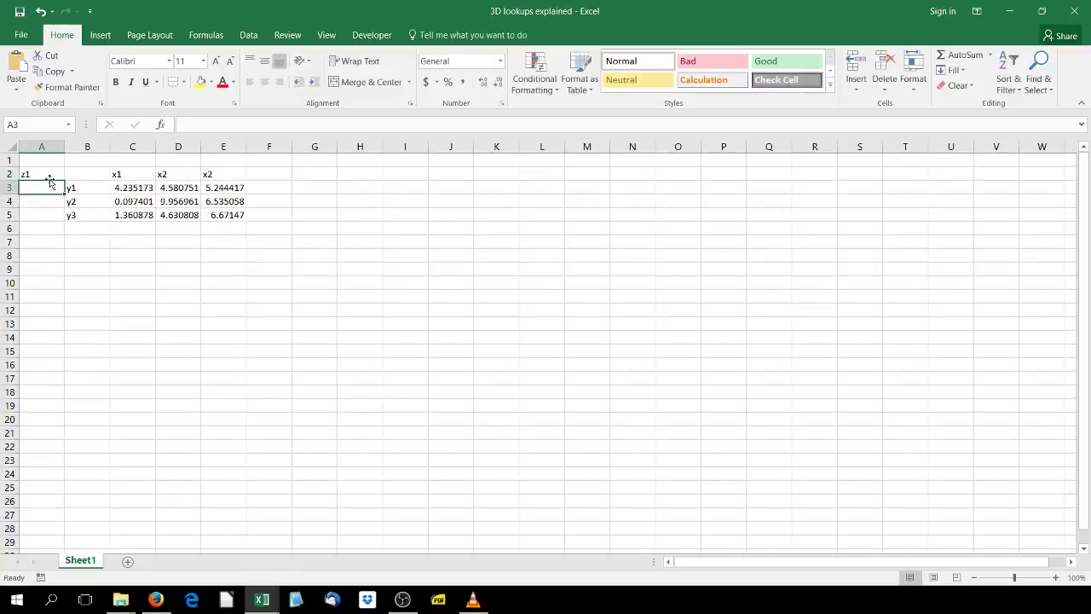
Copy the labelled table A2:E5 and paste copies starting at cells G2, A7 and G7
drag(48, 175, 228, 217)
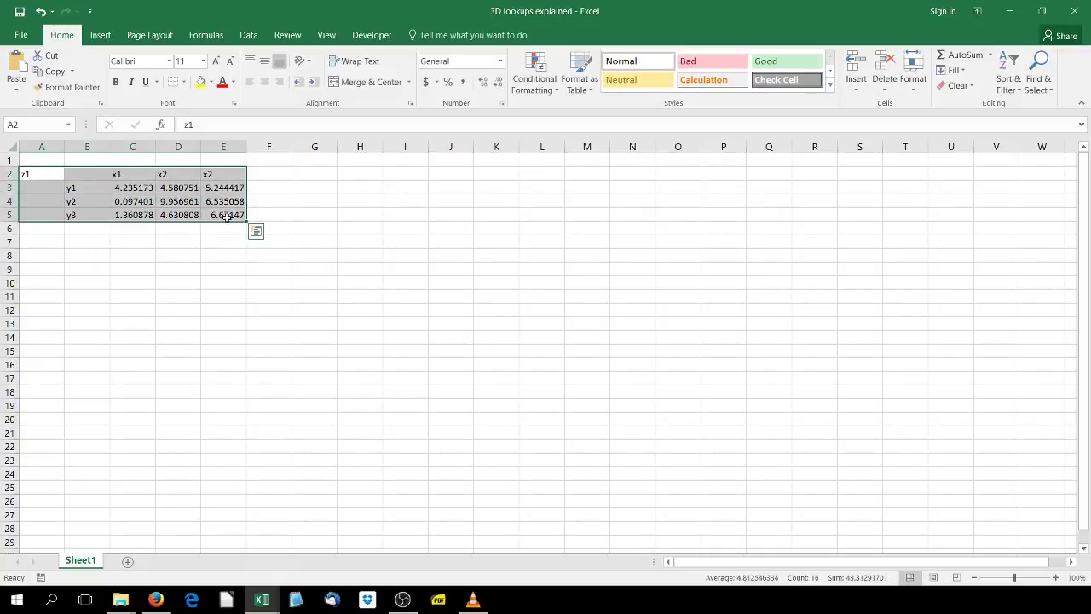
key(ctrl+c)
click(312, 174)
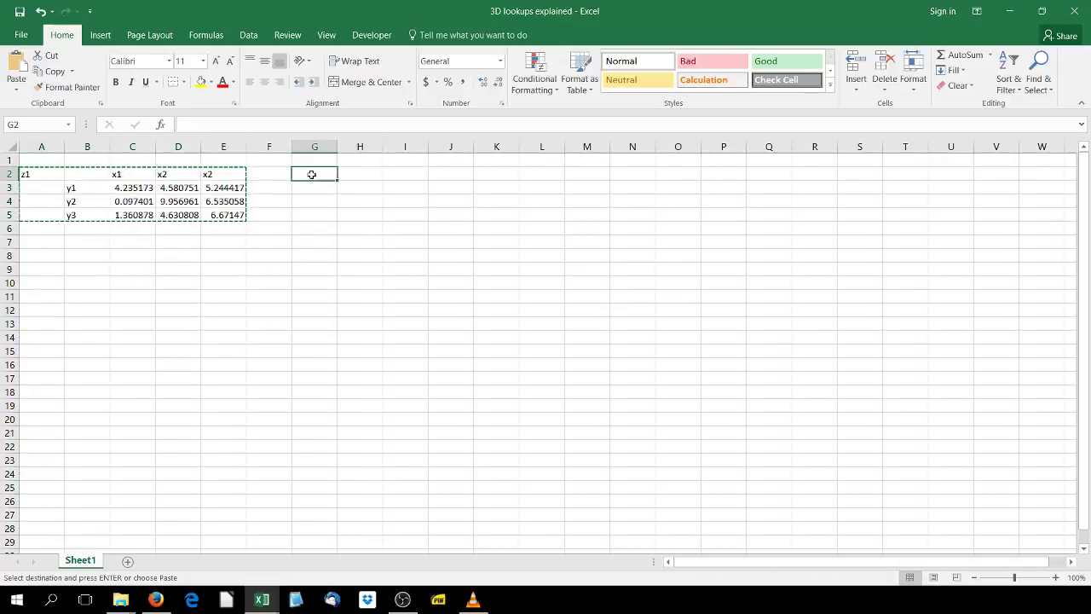
key(ctrl+v)
click(59, 246)
key(ctrl+v)
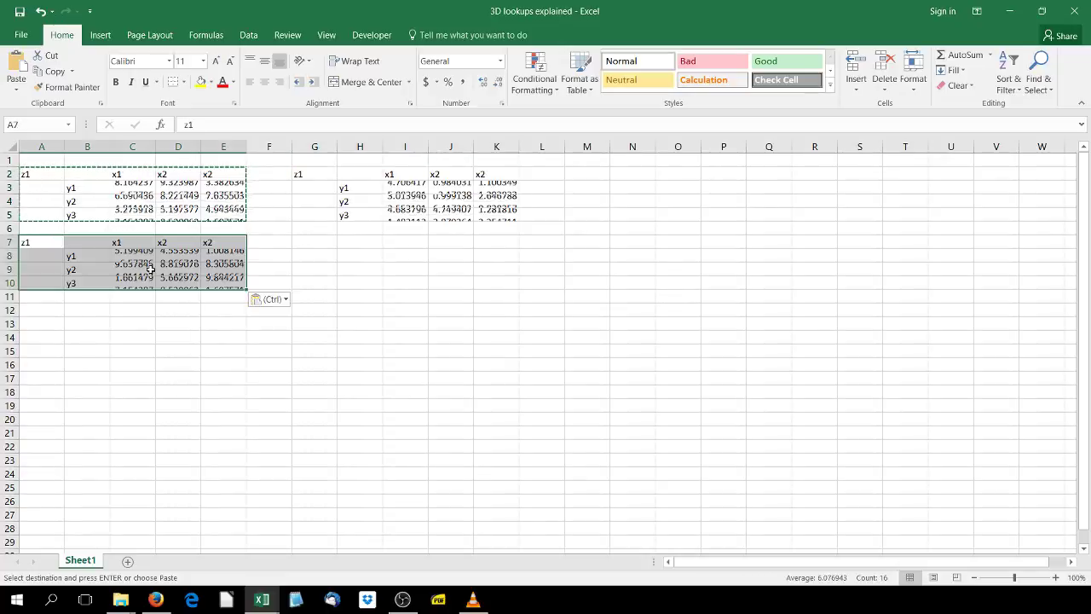
click(324, 241)
key(ctrl+v)
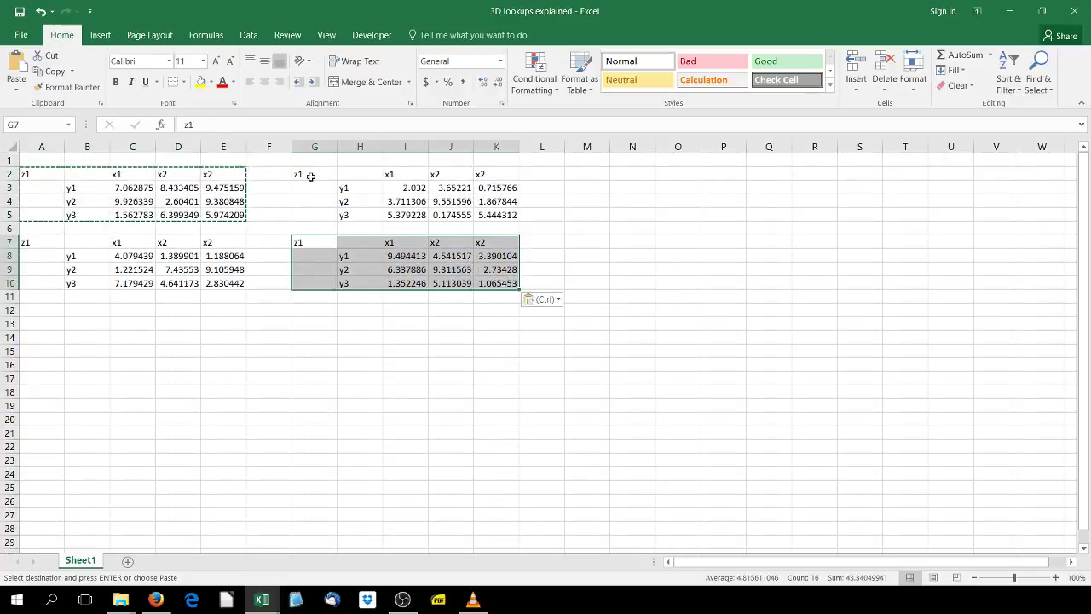
Relabel the copied tables as z2 in cell G2, z3 in A7 and z4 in G7
click(311, 175)
double_click(300, 175)
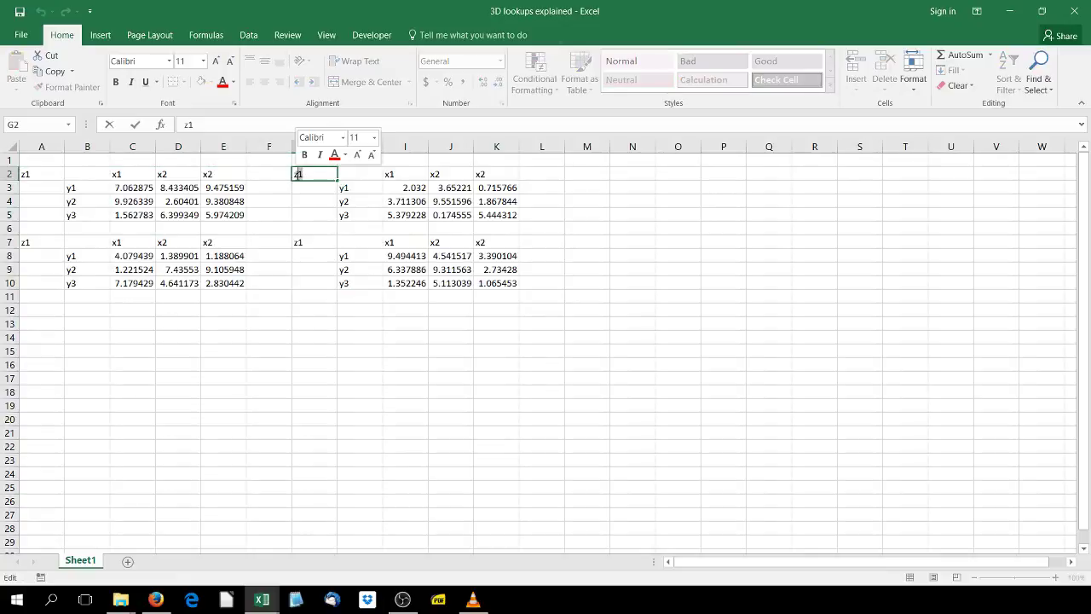
text(z2)
click(29, 243)
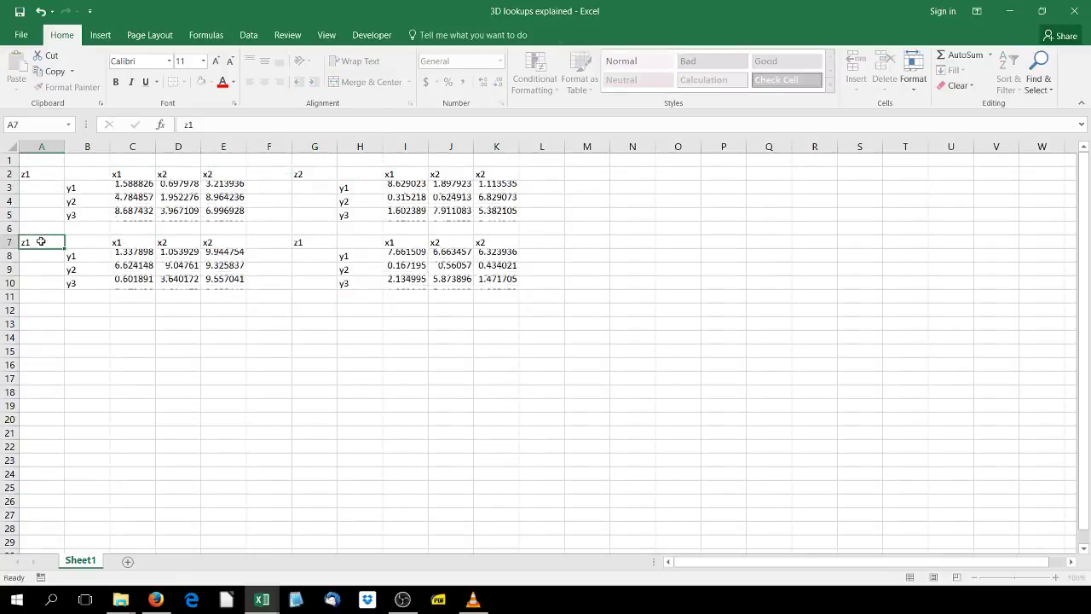
double_click(29, 242)
double_click(26, 244)
text(z2)
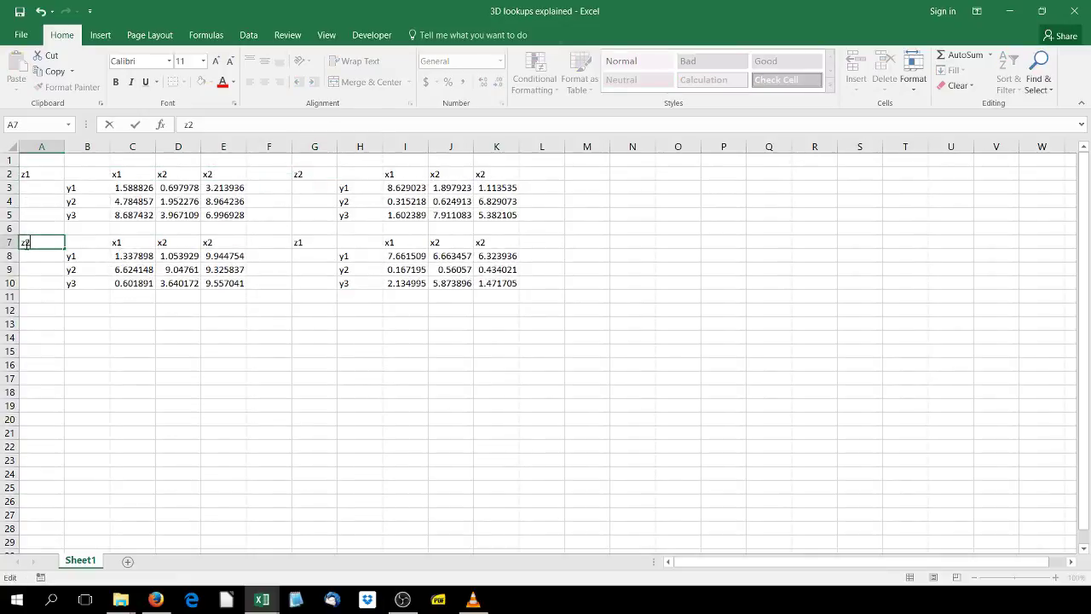
click(302, 238)
double_click(300, 242)
double_click(298, 243)
text(z4)
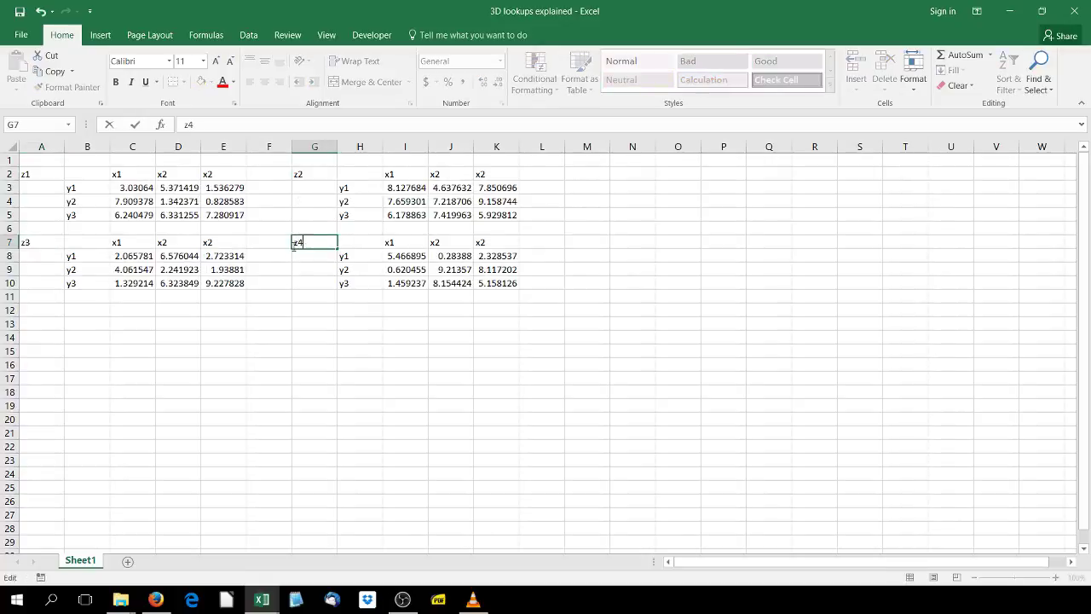
click(312, 338)
Replace the random formulas in B3:K10 with fixed numbers by copying the range and pasting it in place as values
click(130, 187)
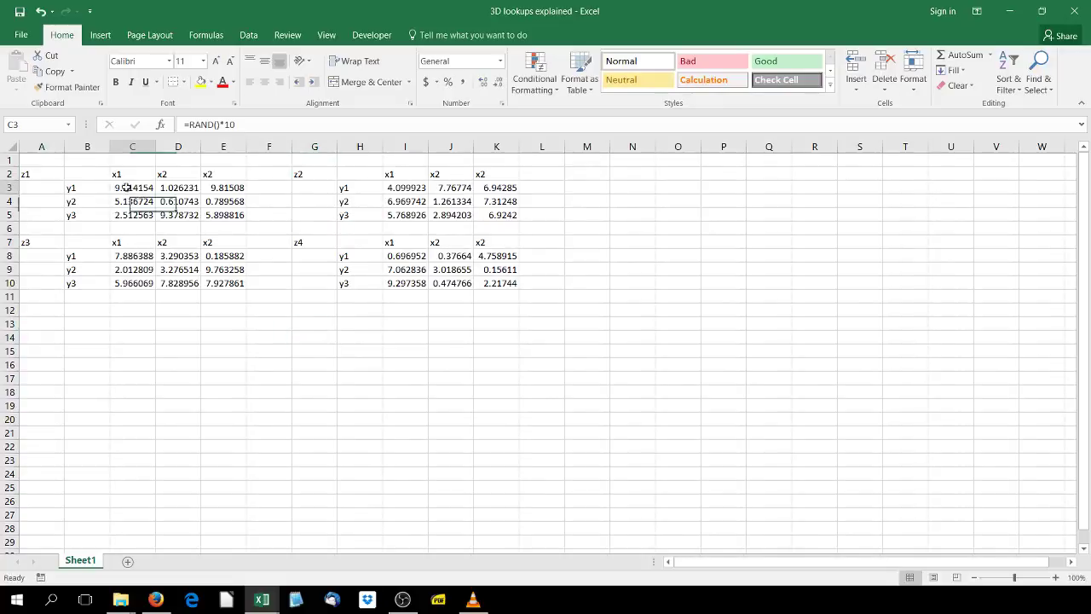
drag(488, 282, 75, 192)
right_click(105, 199)
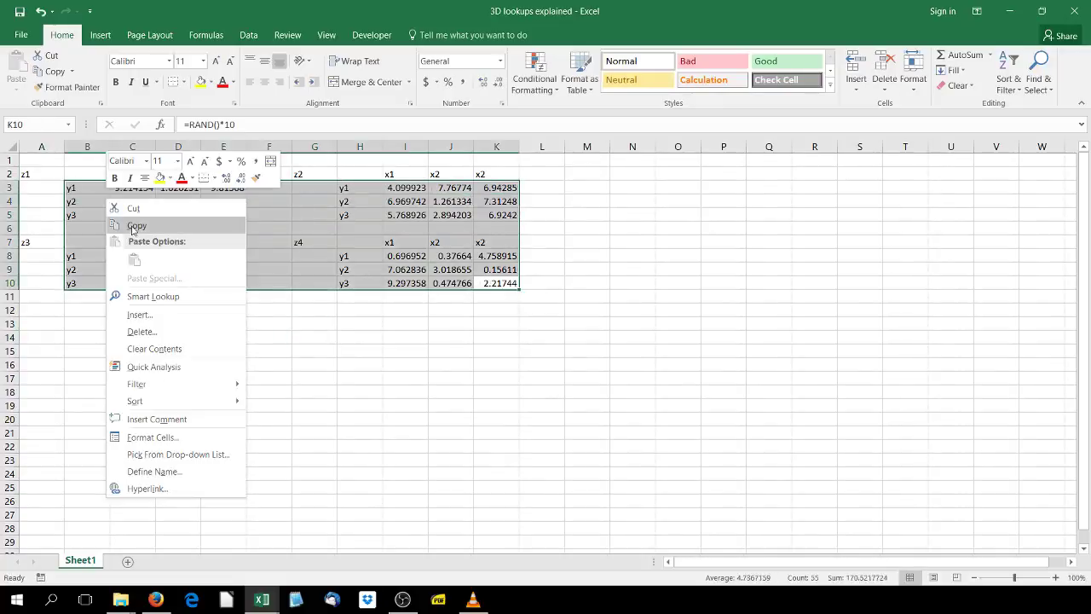
click(128, 224)
right_click(119, 216)
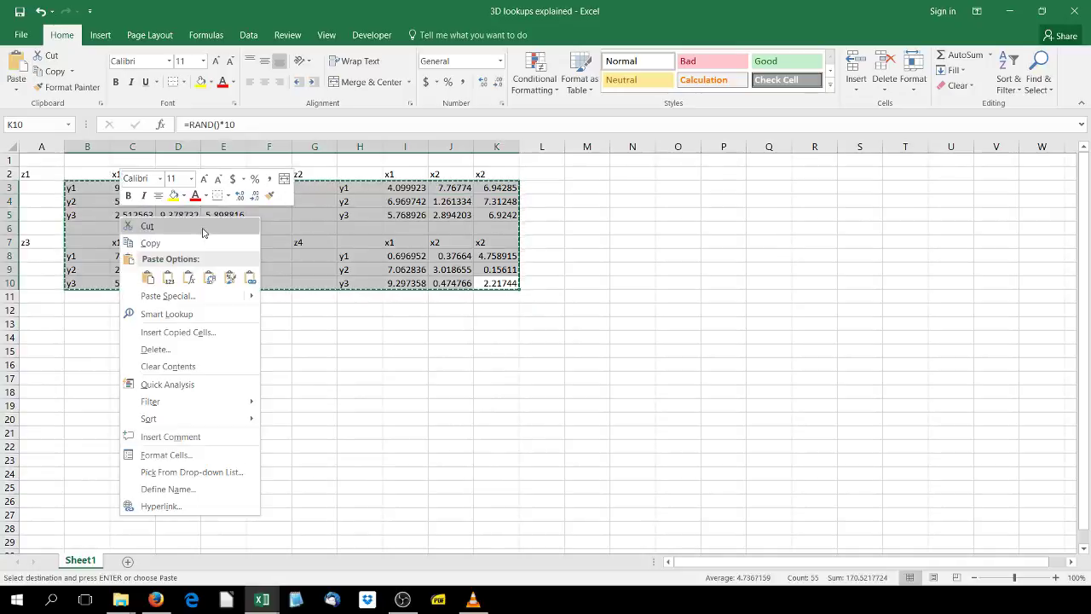
click(169, 281)
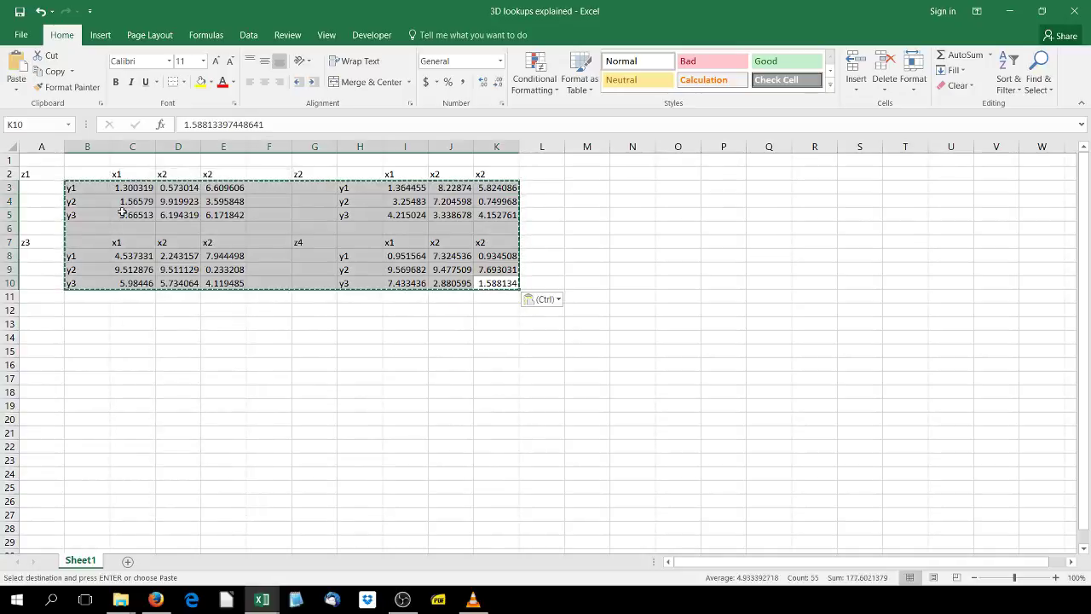
click(133, 188)
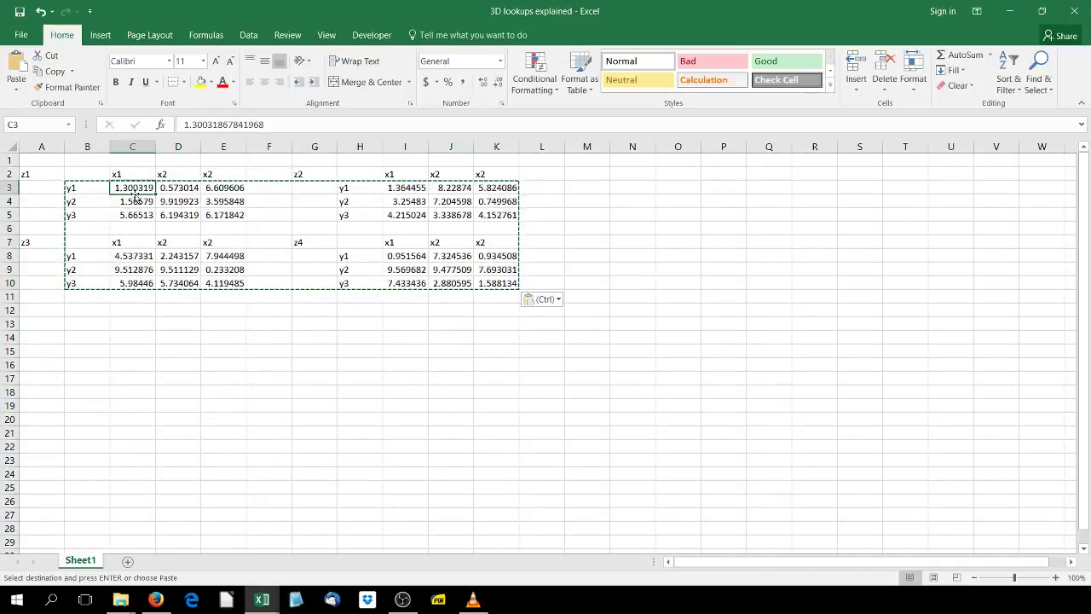
click(172, 312)
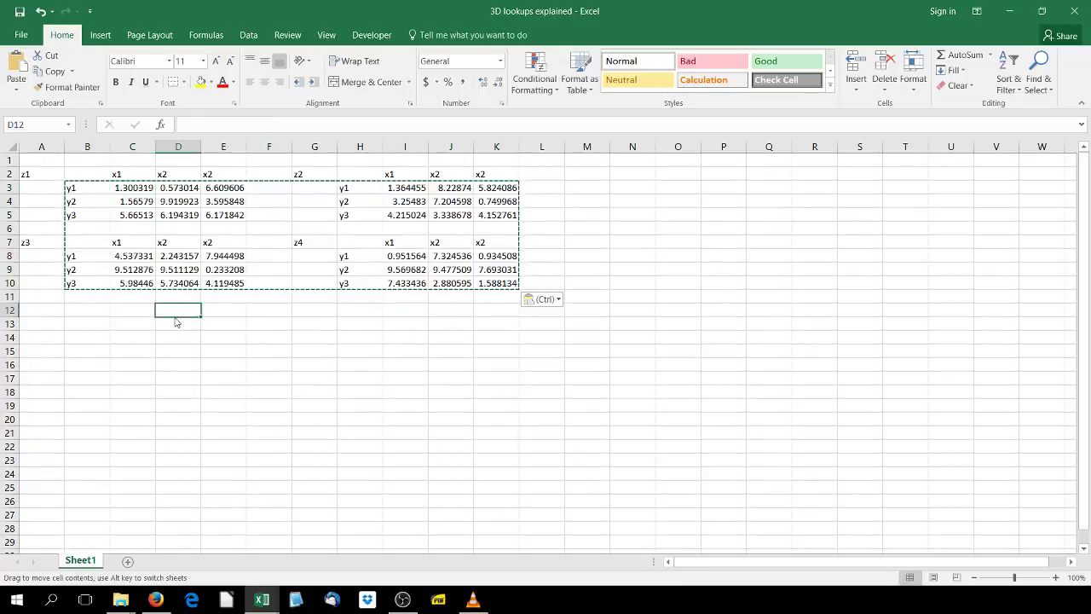
key(Up)
key(Up)
key(Up)
key(Up)
key(Right)
key(Right)
key(Right)
click(306, 359)
click(249, 312)
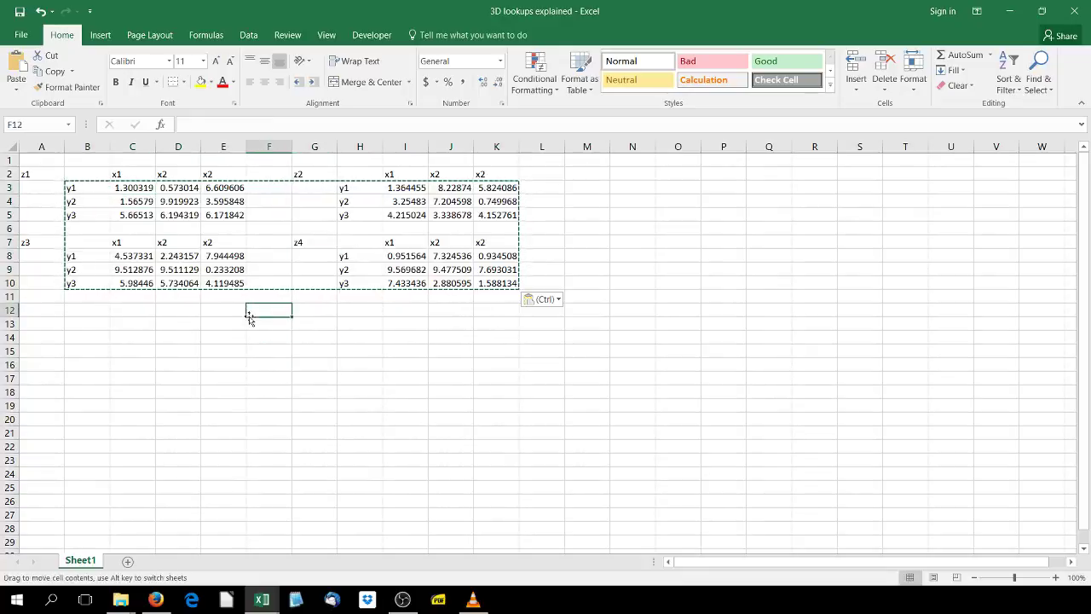
double_click(261, 307)
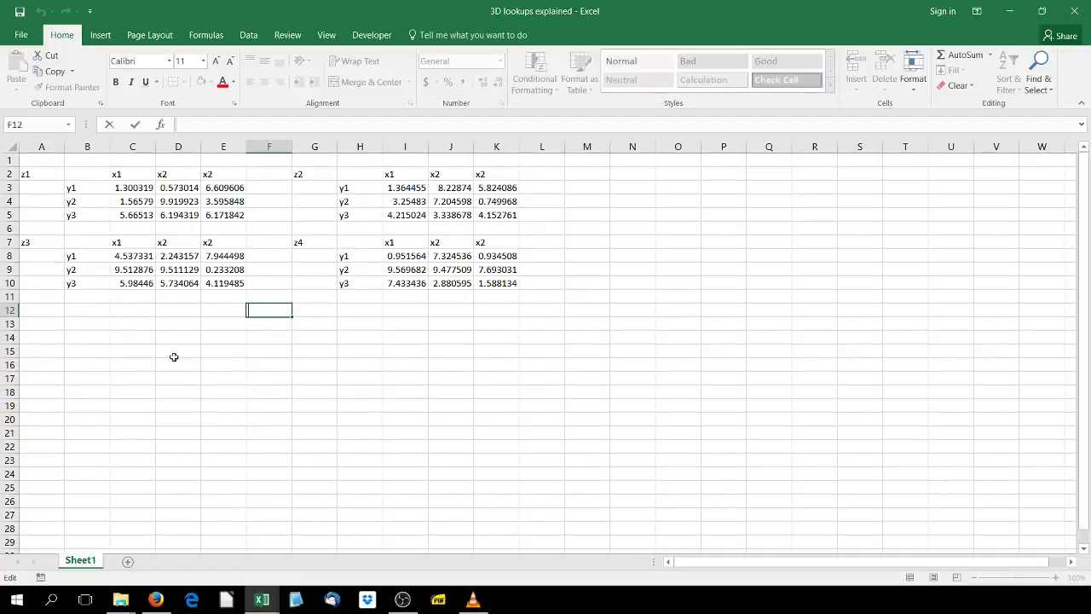
Enter the heading "complicated index!" in cell C13
click(128, 323)
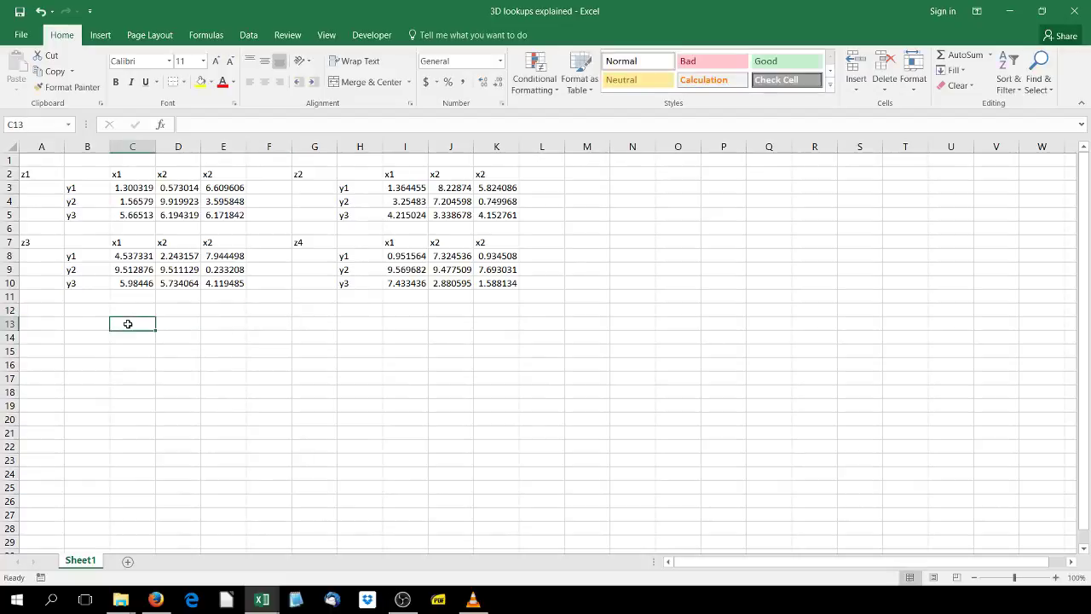
text(id)
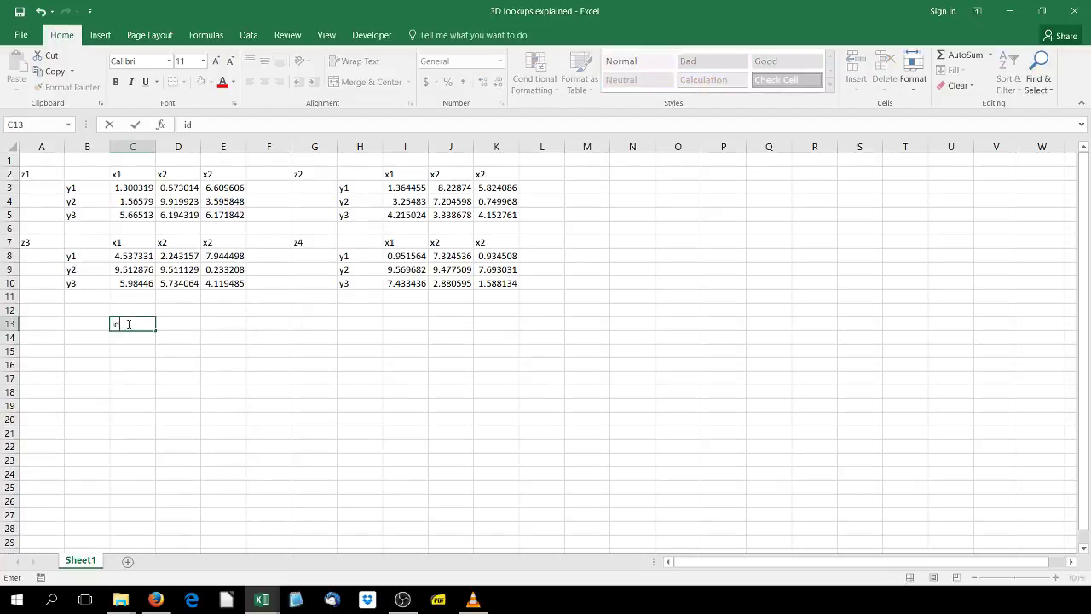
text(complicated index!)
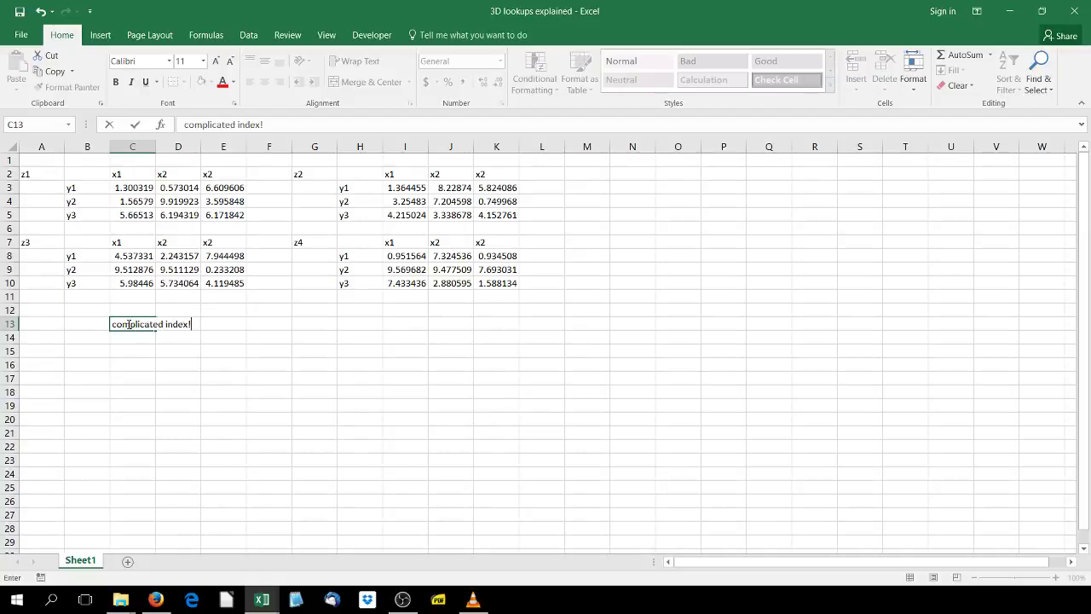
key(Return)
Begin an INDEX formula in cell C14 and consult the function's help article
text(=index)
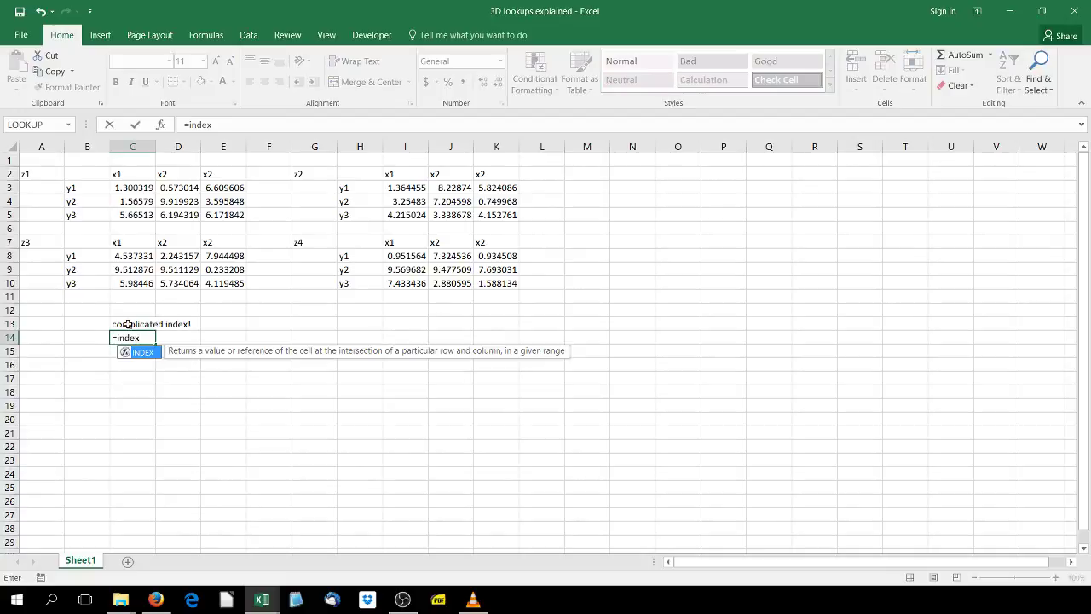
text(()
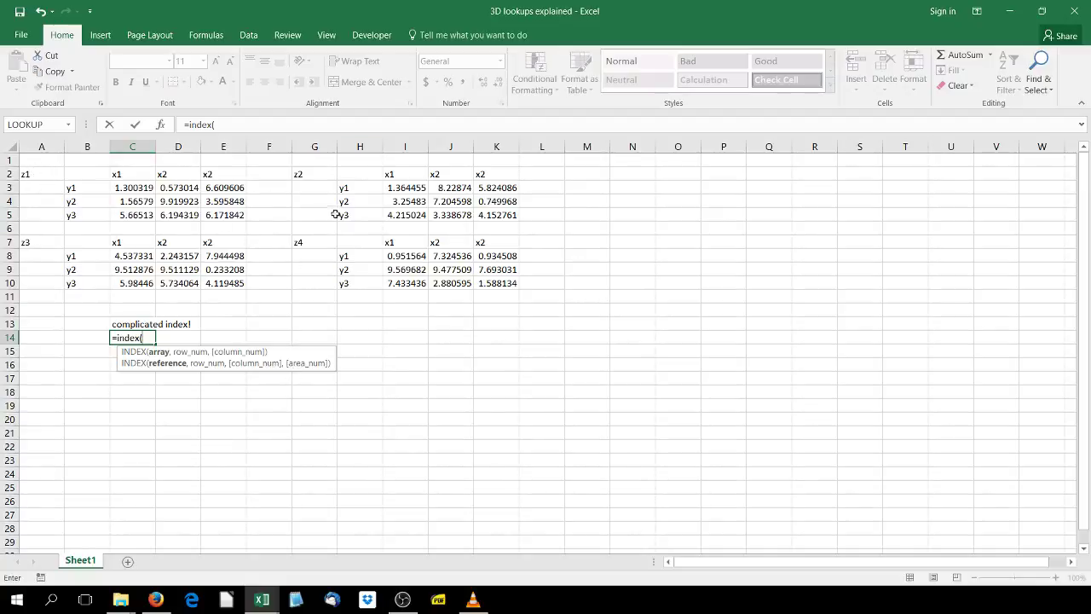
click(134, 363)
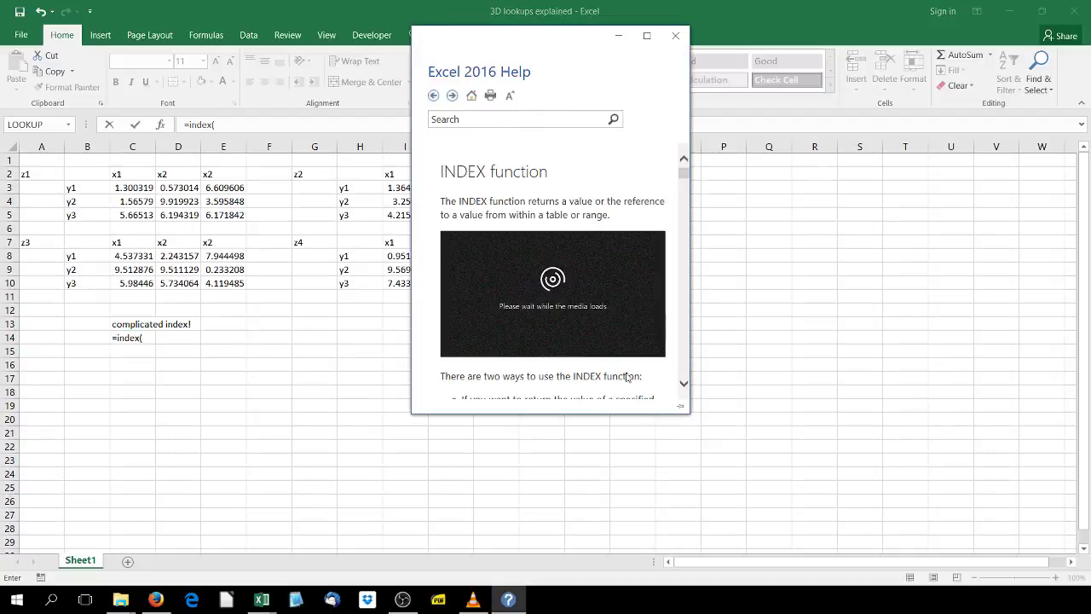
drag(688, 413, 805, 564)
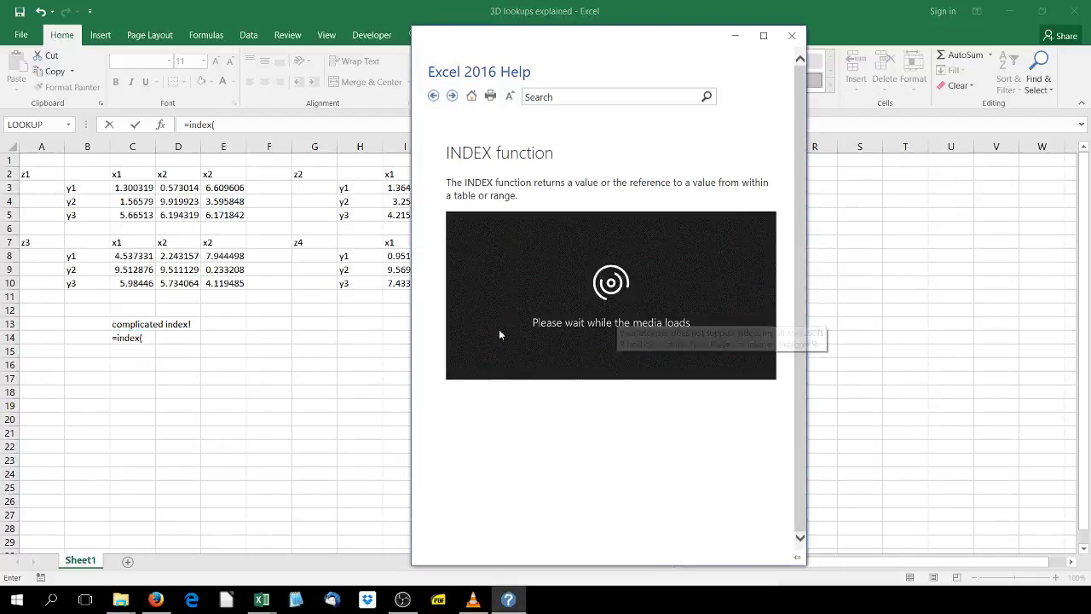
click(791, 35)
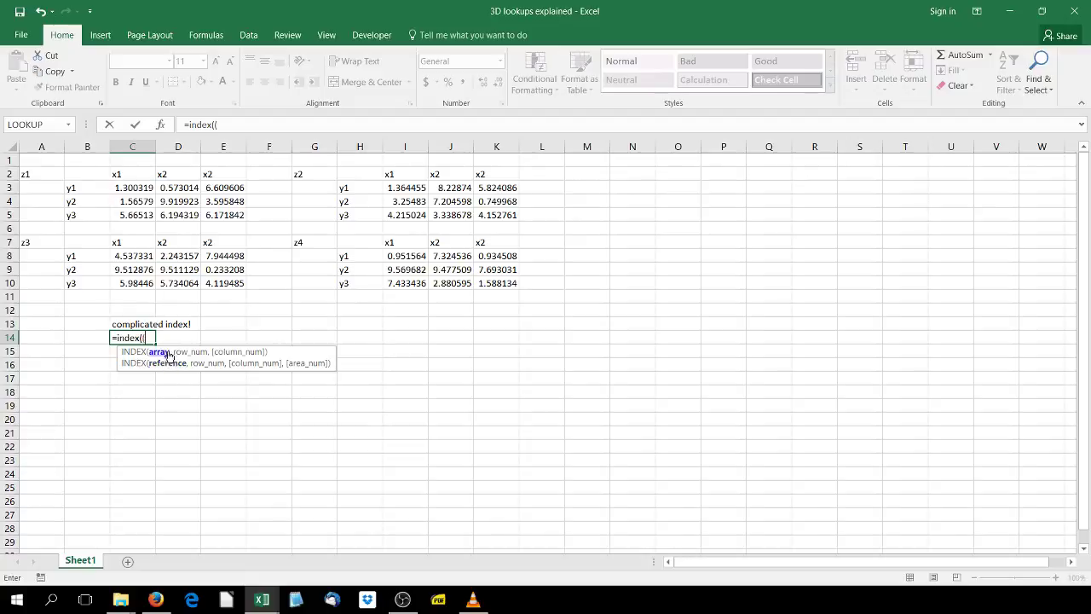
Supply the four table ranges C3:E5, I3:K5, C8:E10 and I8:K10 as one bracketed reference in the INDEX formula
drag(128, 186, 217, 216)
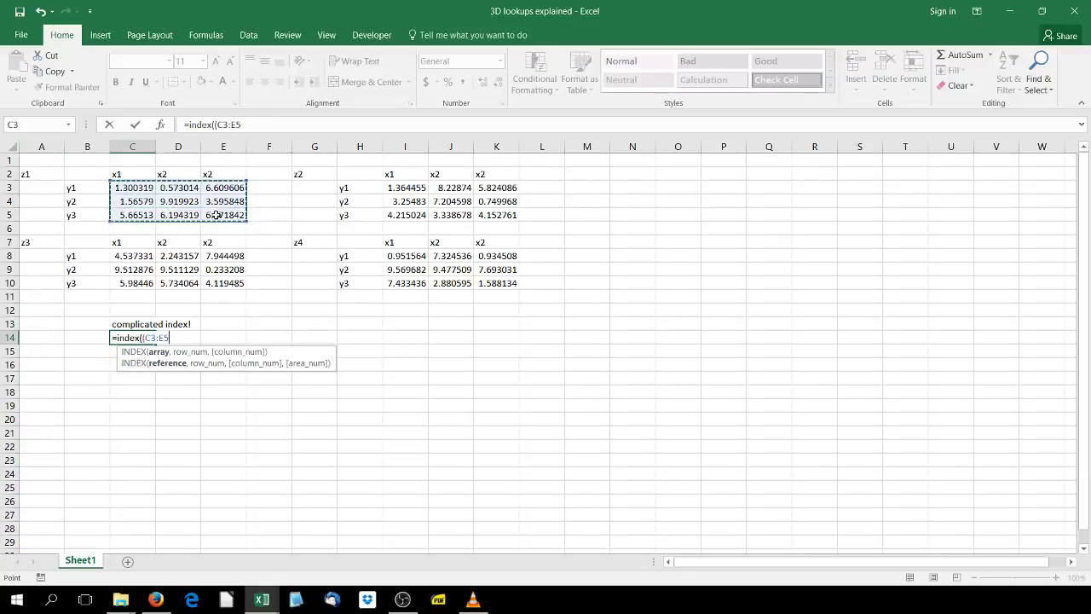
text(,)
drag(390, 186, 502, 218)
text(,)
drag(135, 258, 234, 284)
text(,)
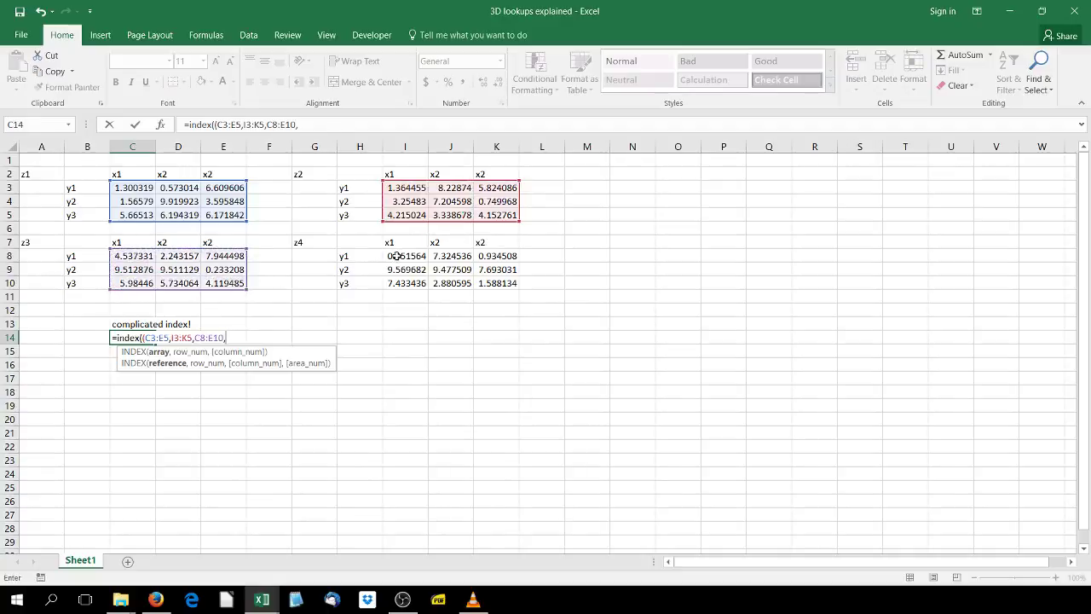
drag(398, 256, 511, 283)
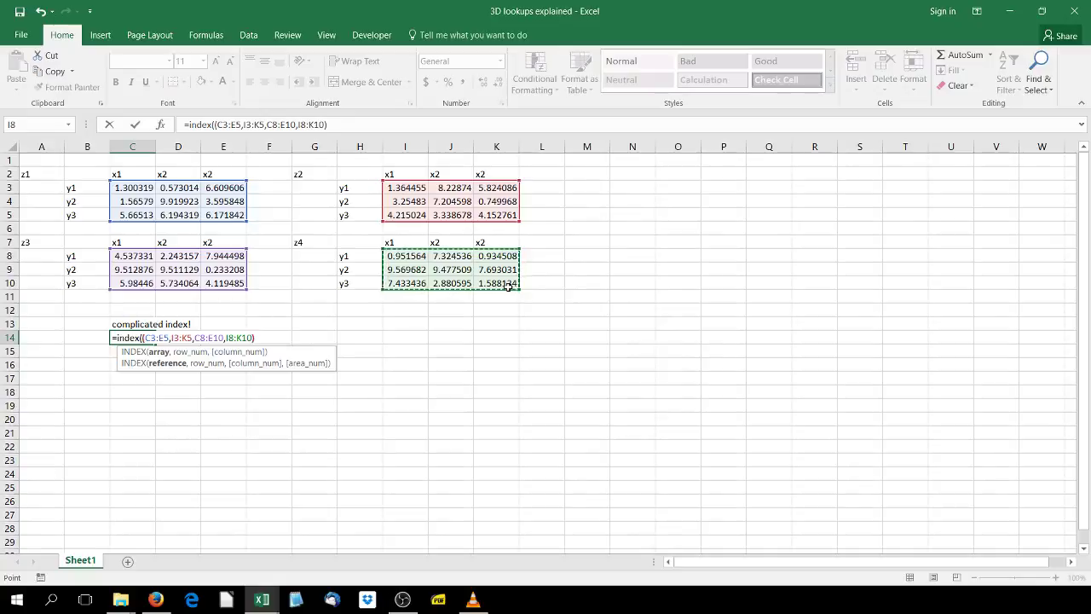
text())
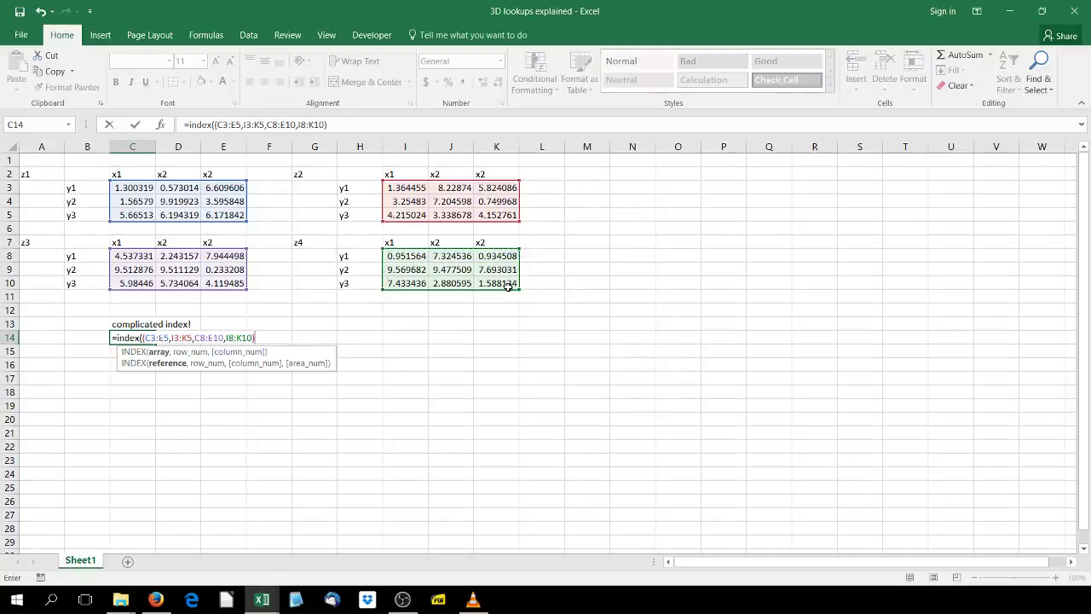
Complete the INDEX formula with row number 1, column number 1 and area number 1
text(,)
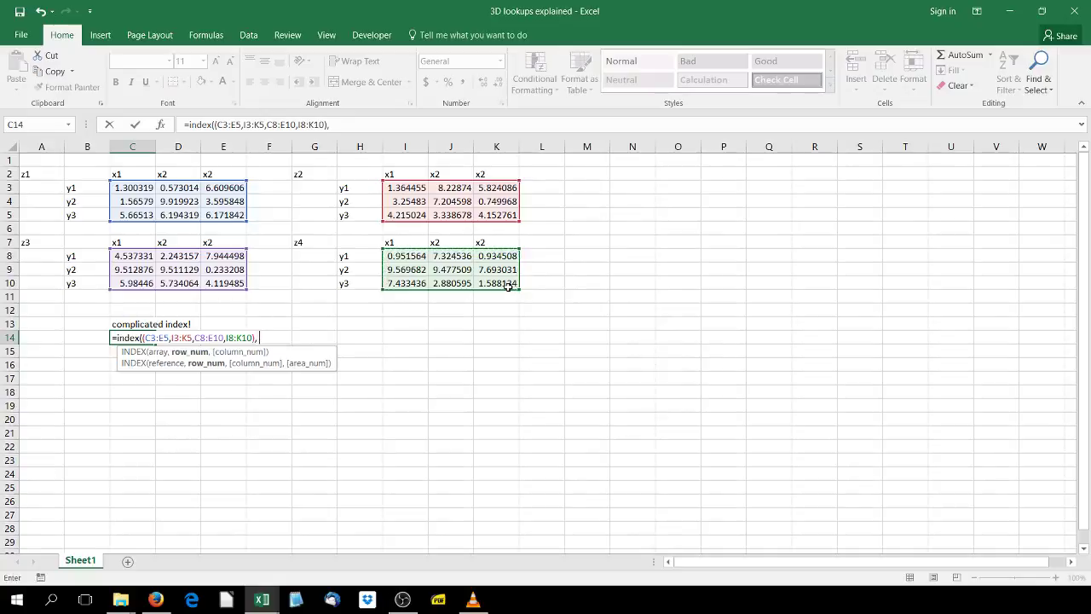
text( 1, 1, 1))
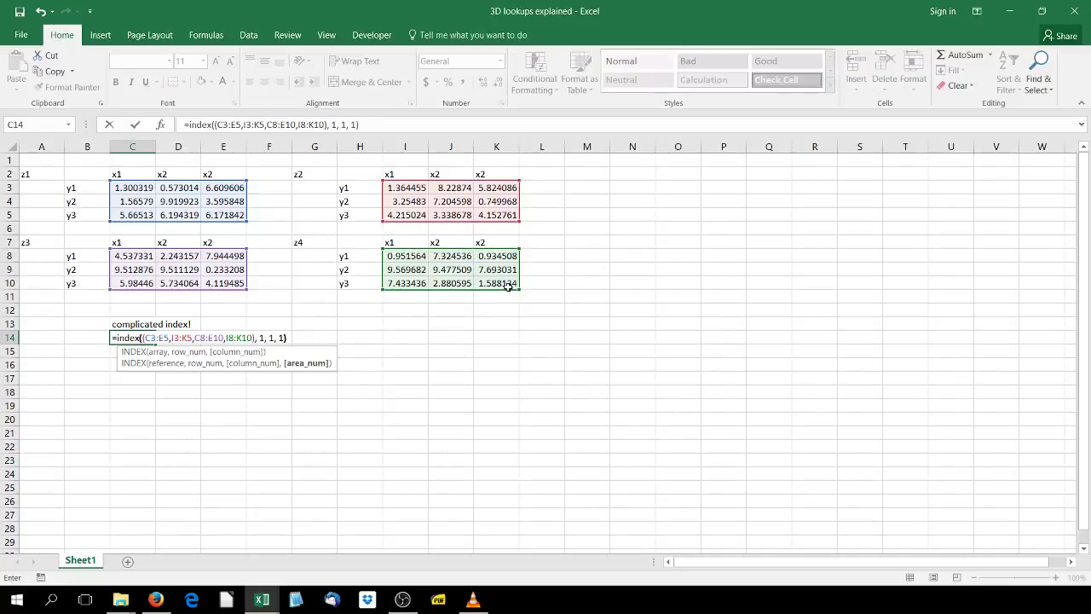
key(Return)
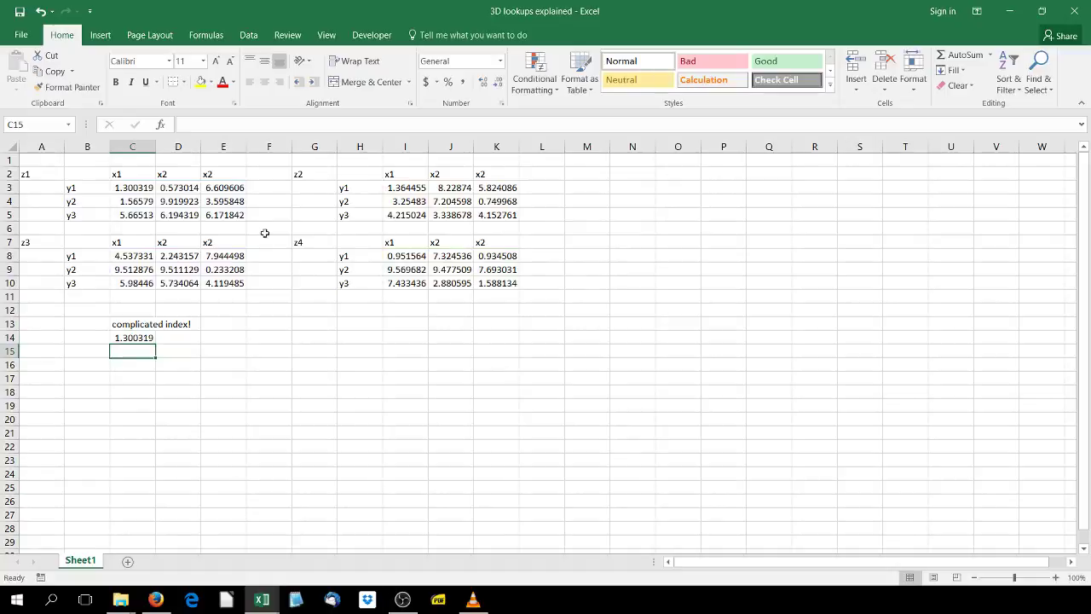
Set the row, column and area numbers of the INDEX formula in C14 all to 2
double_click(146, 339)
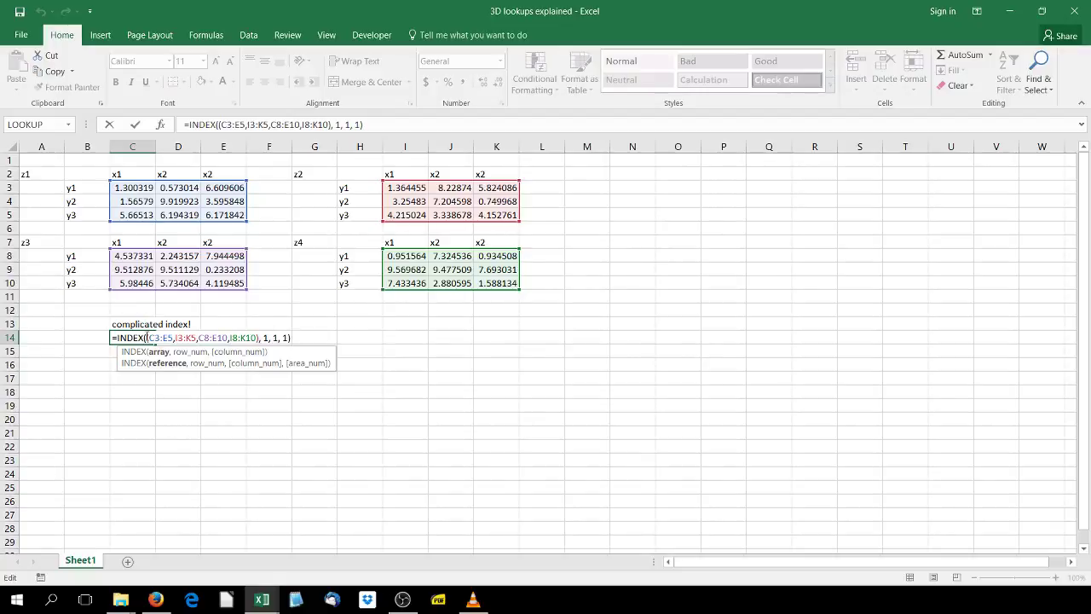
double_click(265, 337)
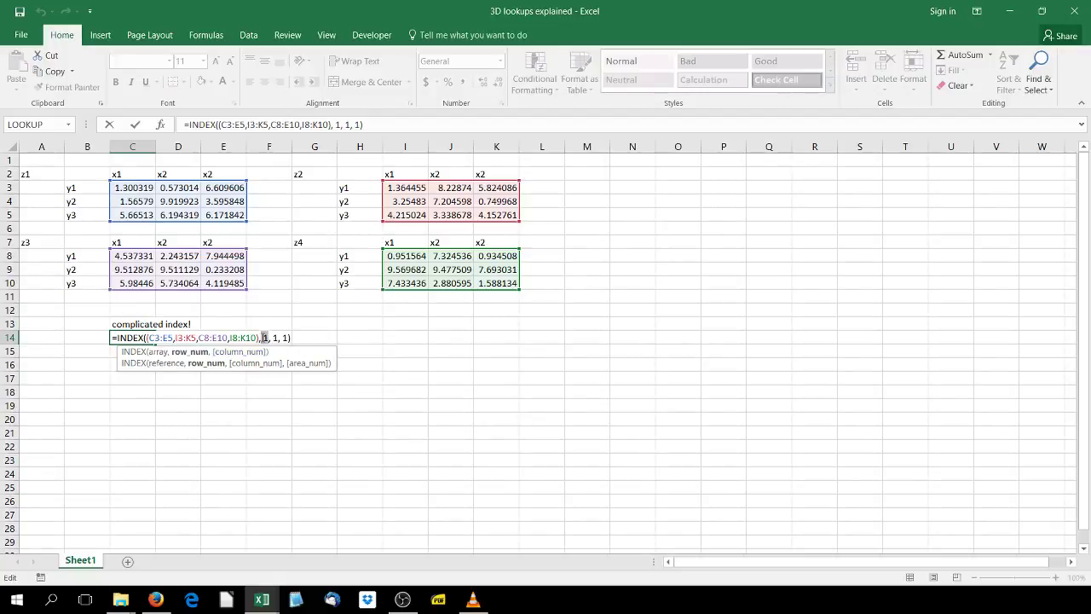
text(2)
double_click(275, 338)
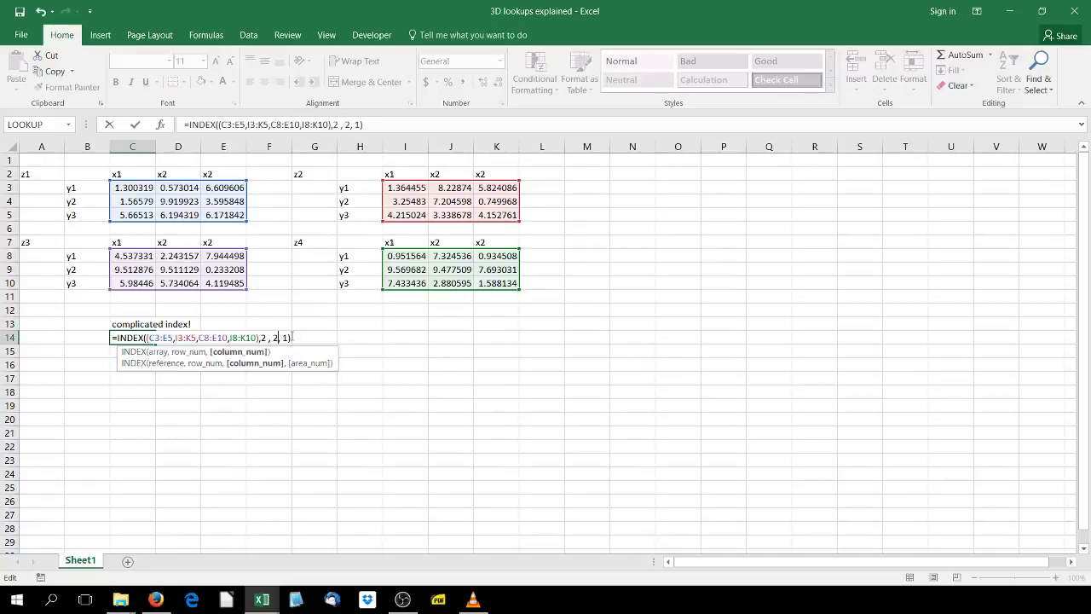
text(2)
click(284, 337)
text(2)
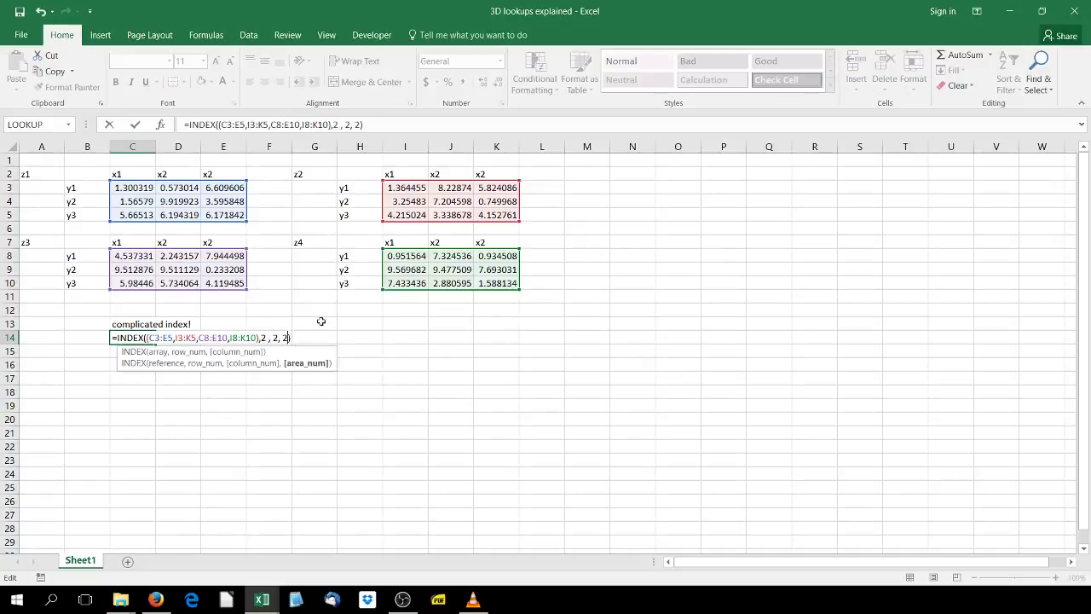
key(Return)
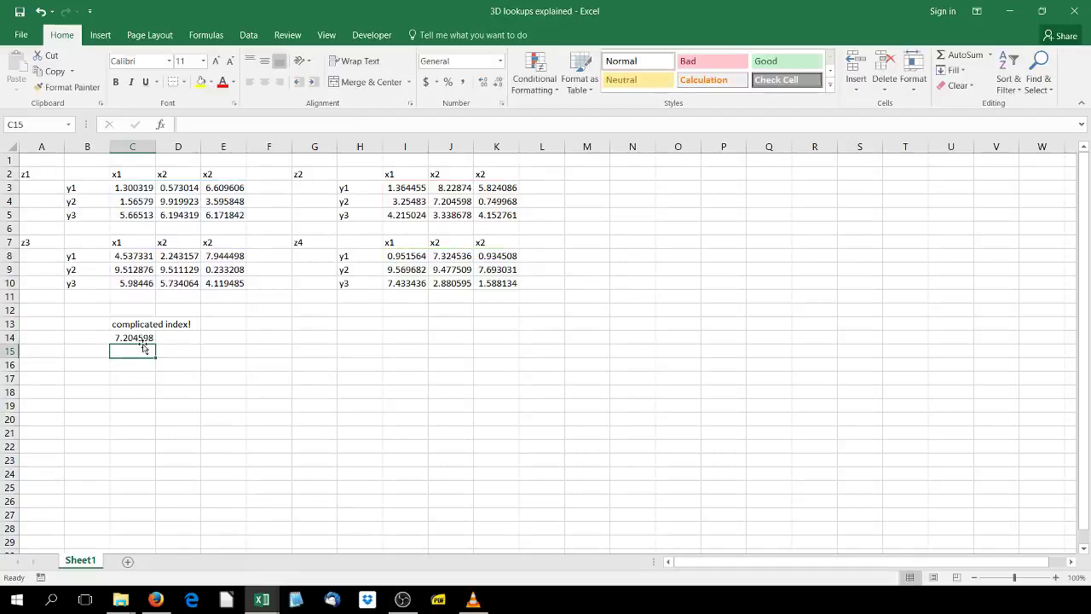
Review the arguments of the formula in C14 and compare its result with cell J4 in the z2 table
click(141, 336)
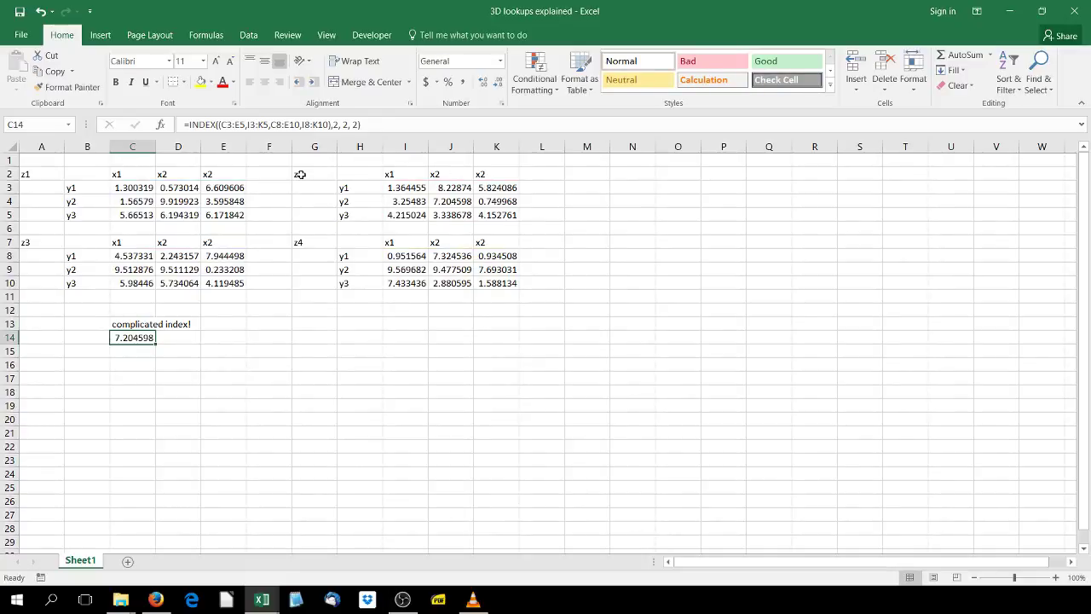
double_click(143, 335)
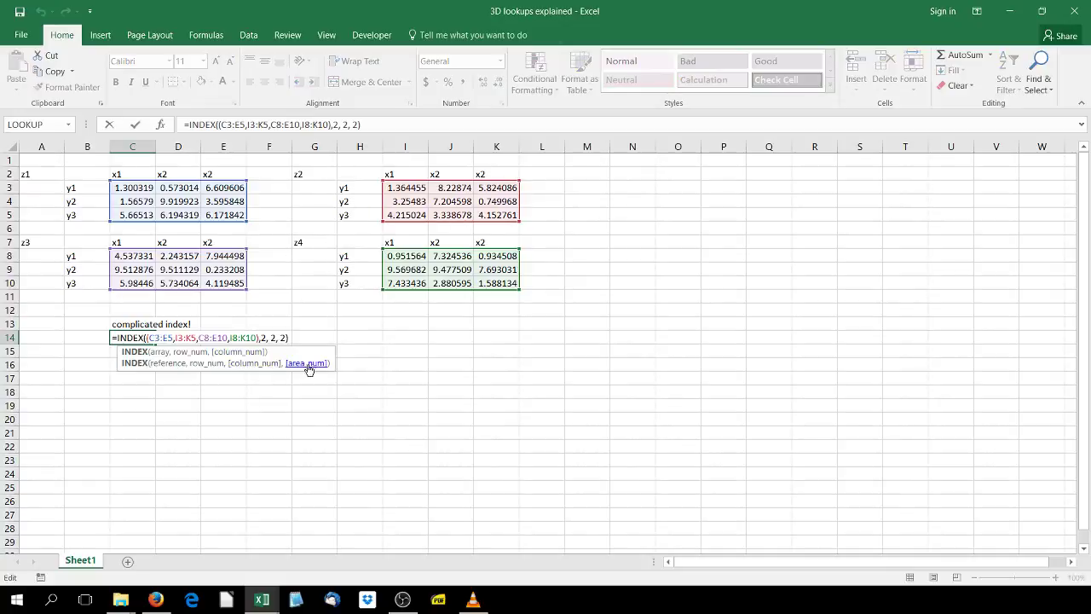
key(Return)
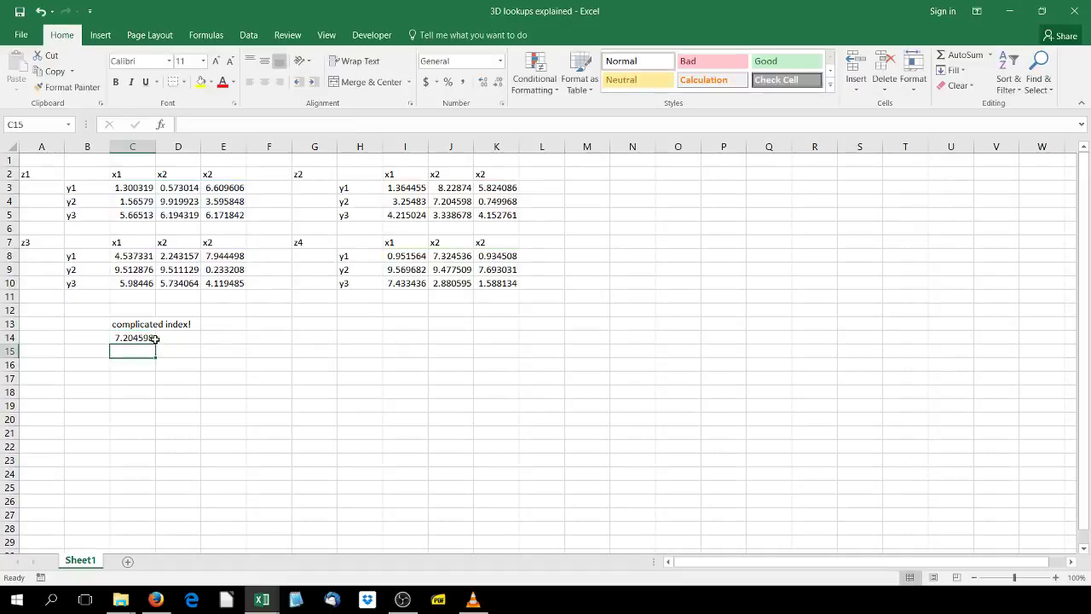
click(448, 204)
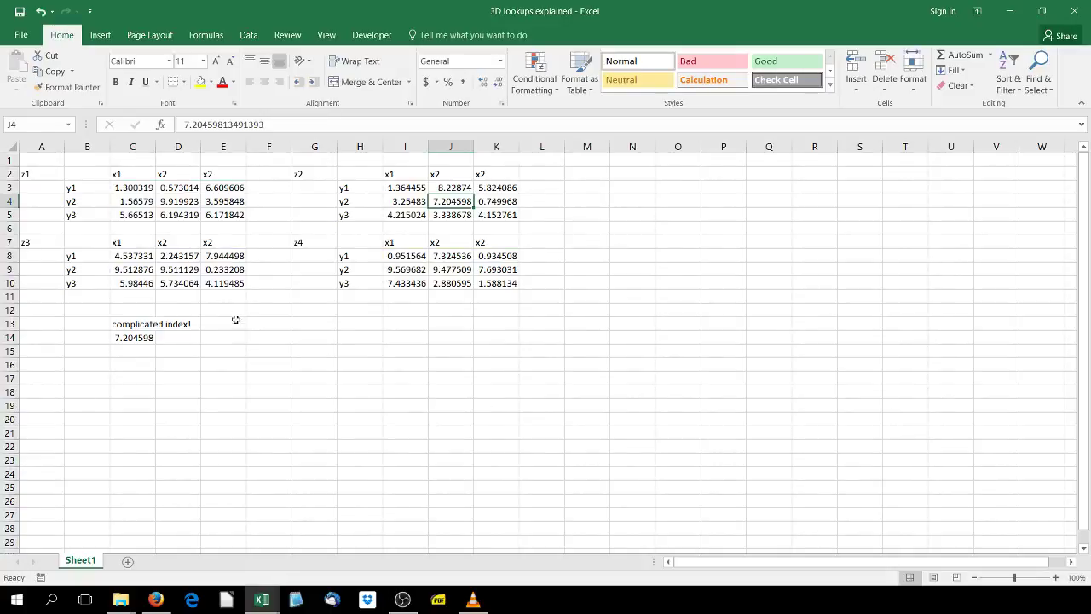
Enter the labels "input x", "input y" and "input z" in cells F13, G13 and H13
click(282, 328)
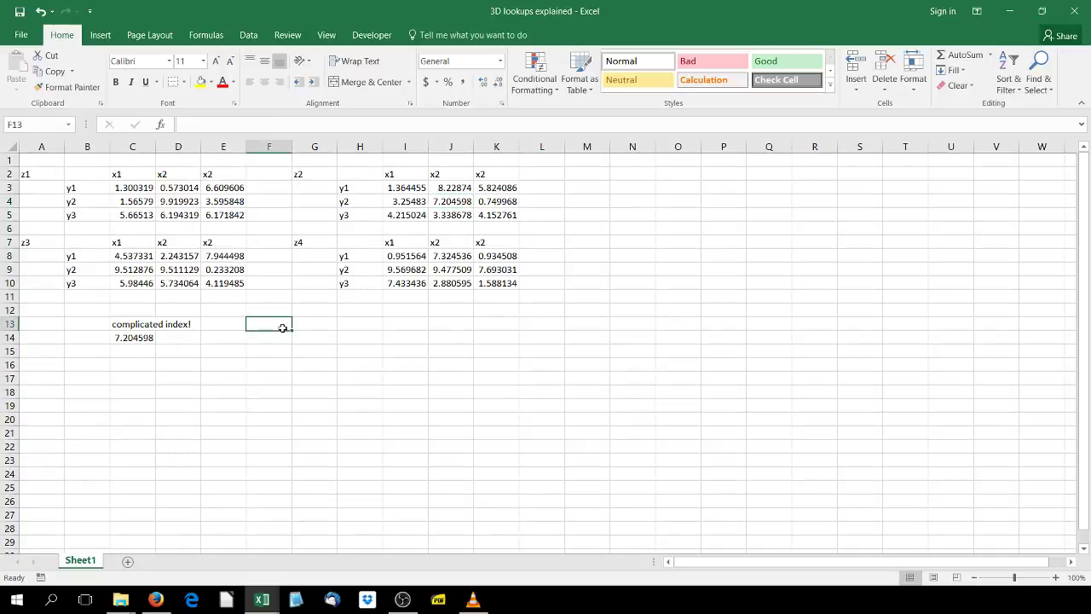
text(input x)
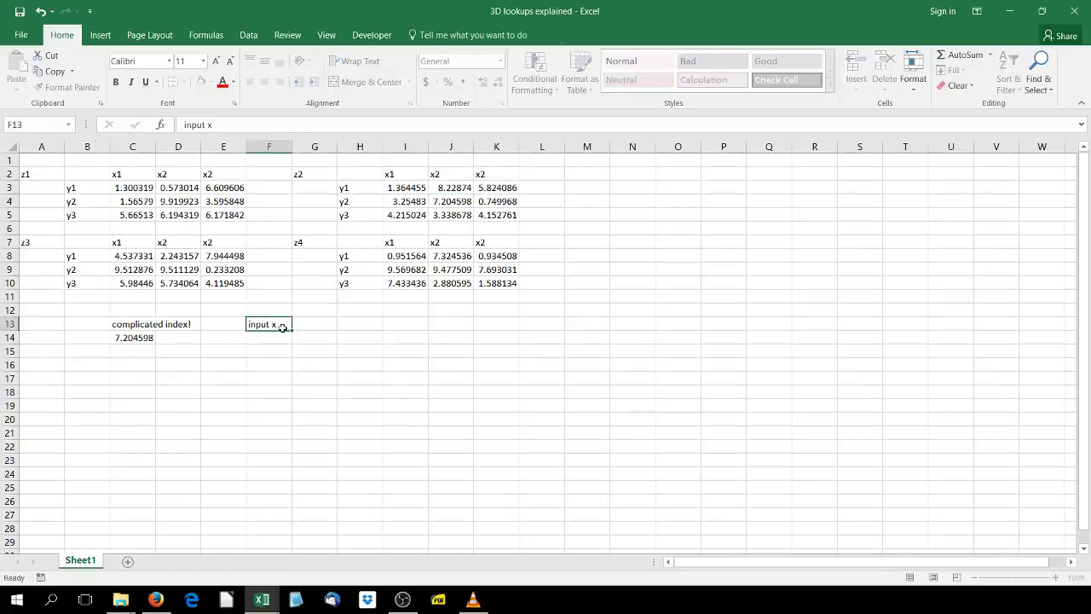
key(Tab)
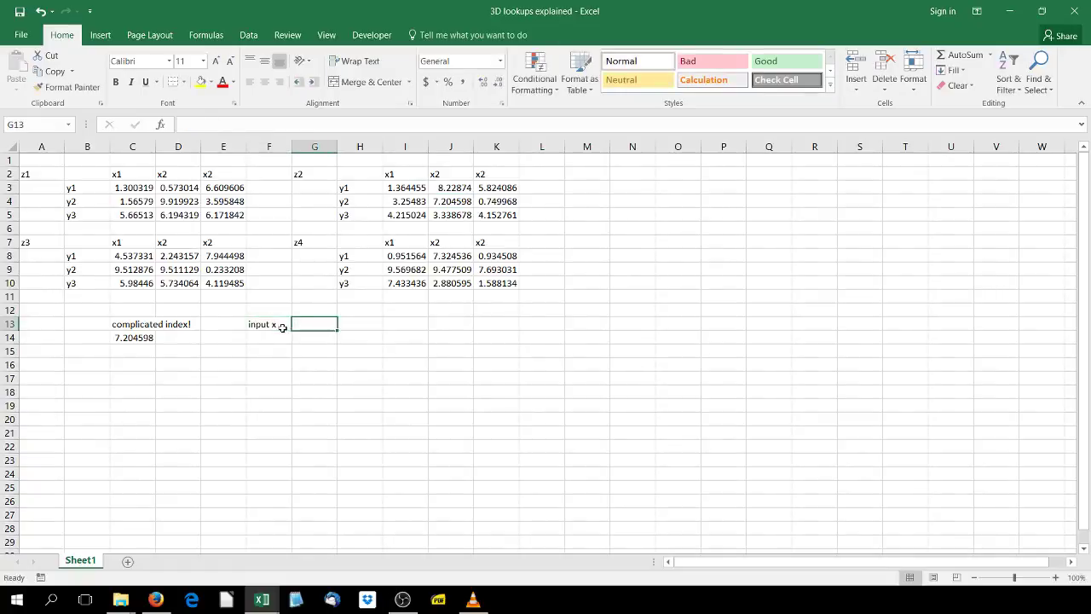
text(inpui)
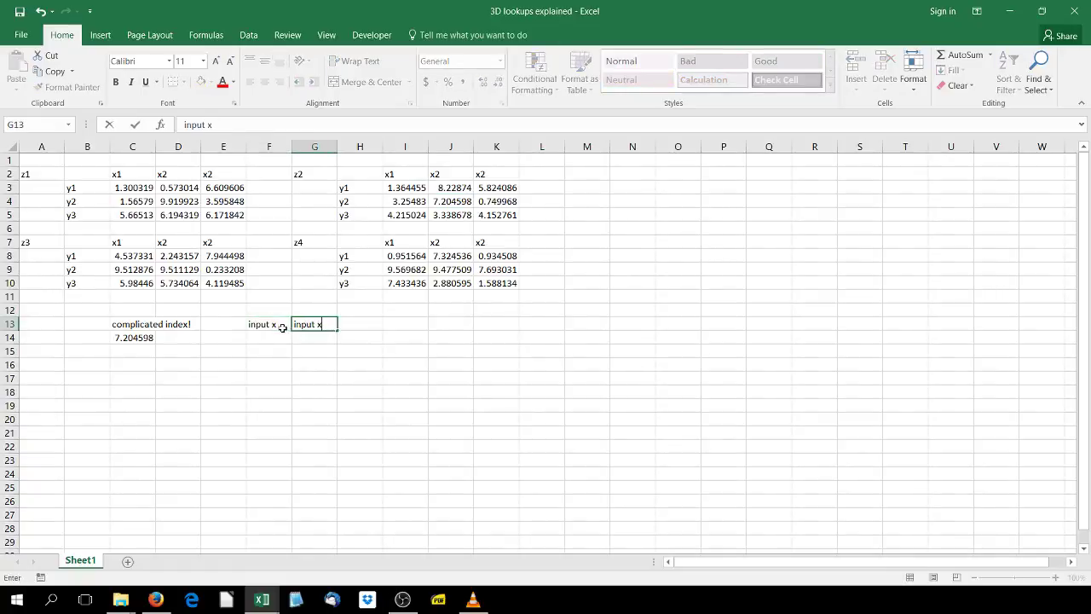
key(Tab)
text(input)
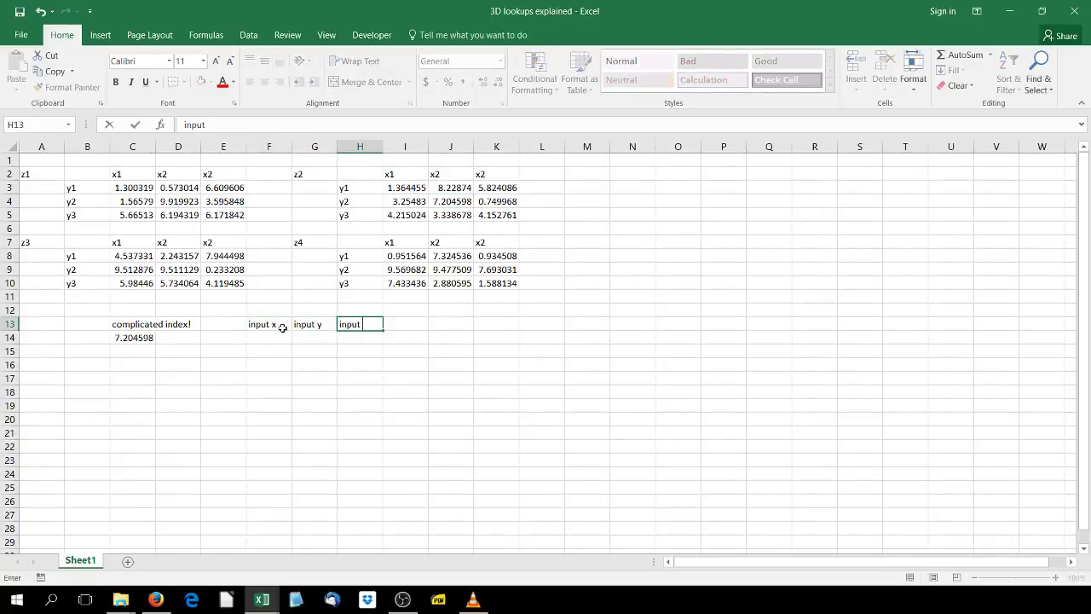
text( z)
key(Return)
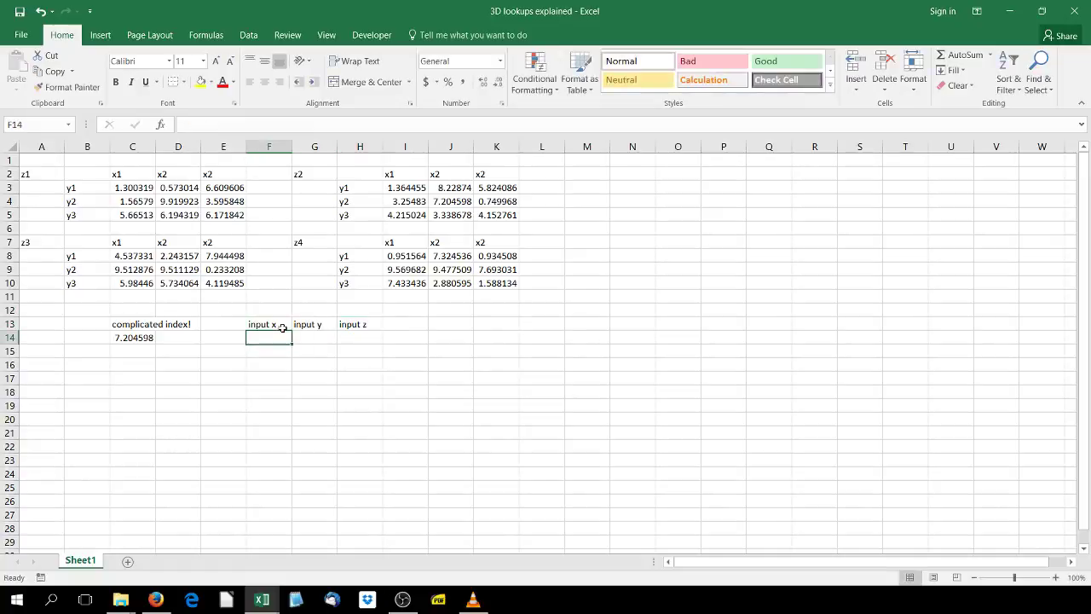
double_click(124, 337)
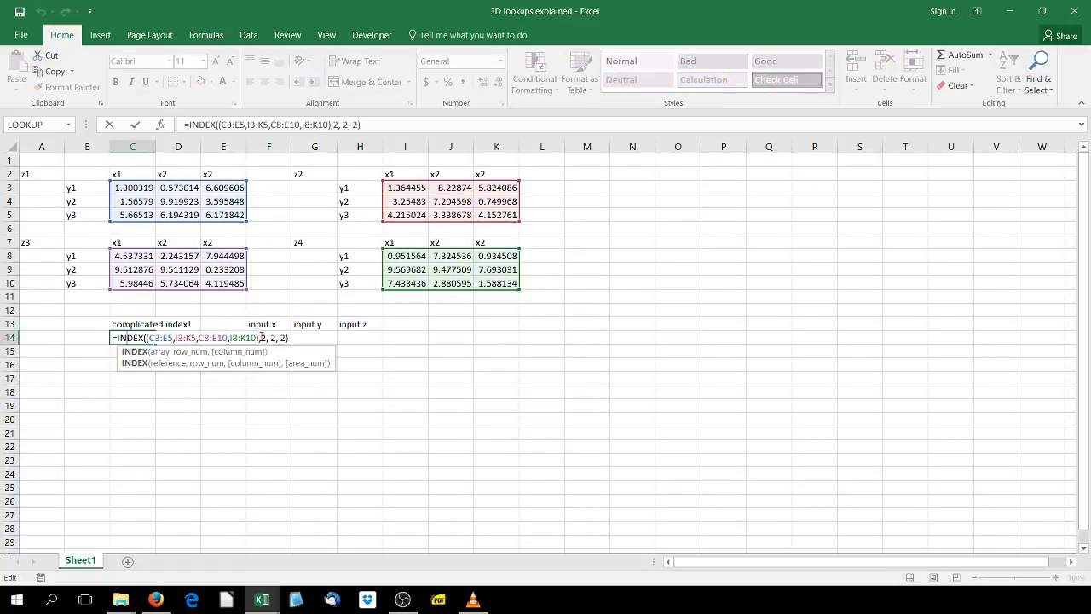
double_click(264, 337)
text(match()
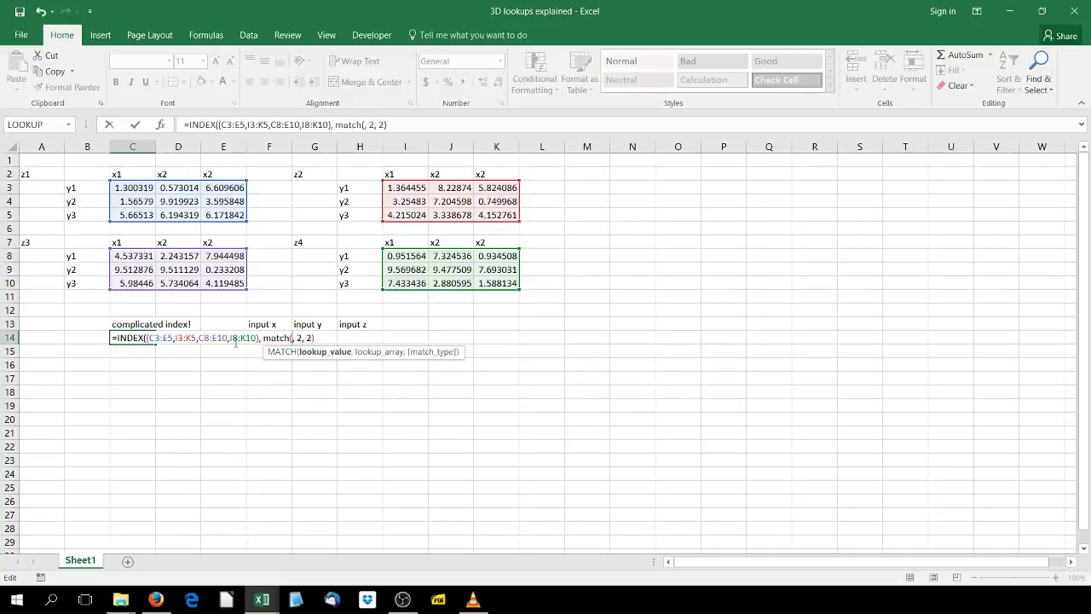
click(109, 124)
Move the three input labels from F13:H13 to C19:E19, clear of the formula cell
drag(259, 325, 319, 370)
click(128, 337)
double_click(127, 337)
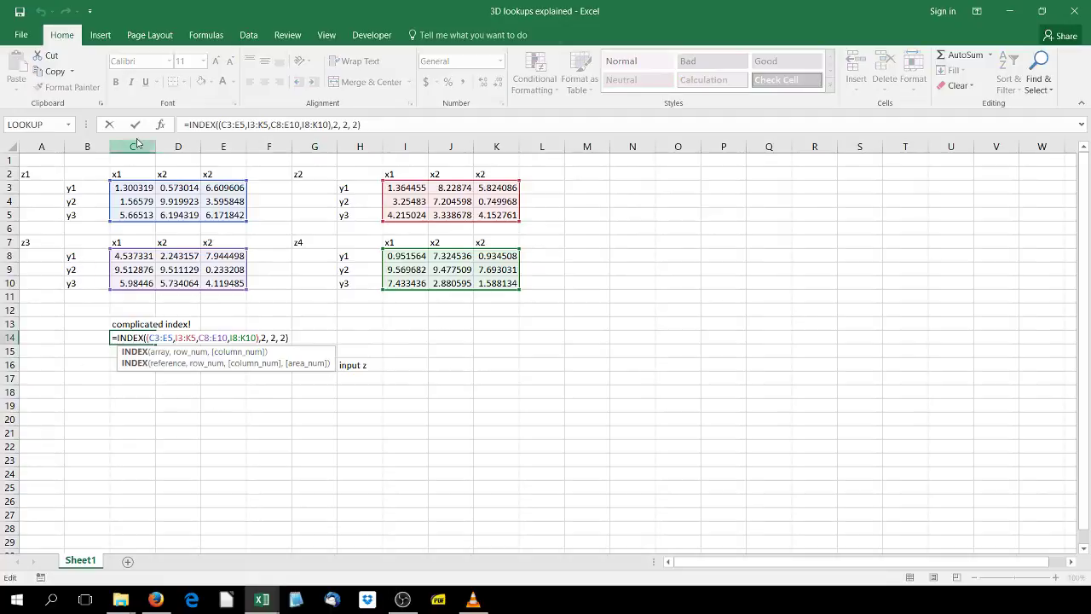
key(Escape)
drag(273, 367, 223, 408)
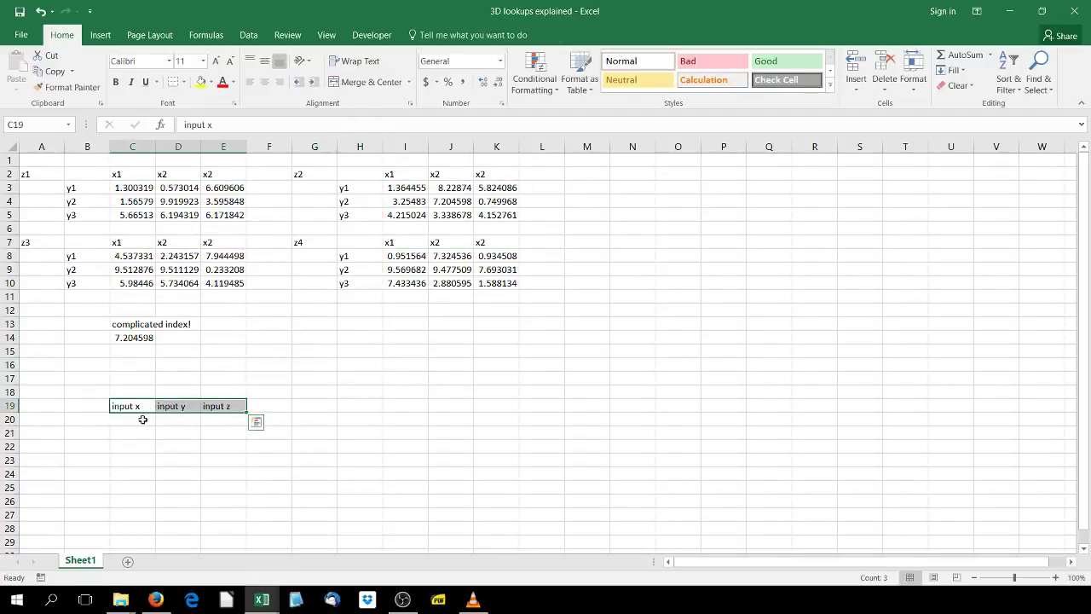
Enter 2 under each of the three input labels, in cells C20, D20 and E20
click(150, 421)
text(2)
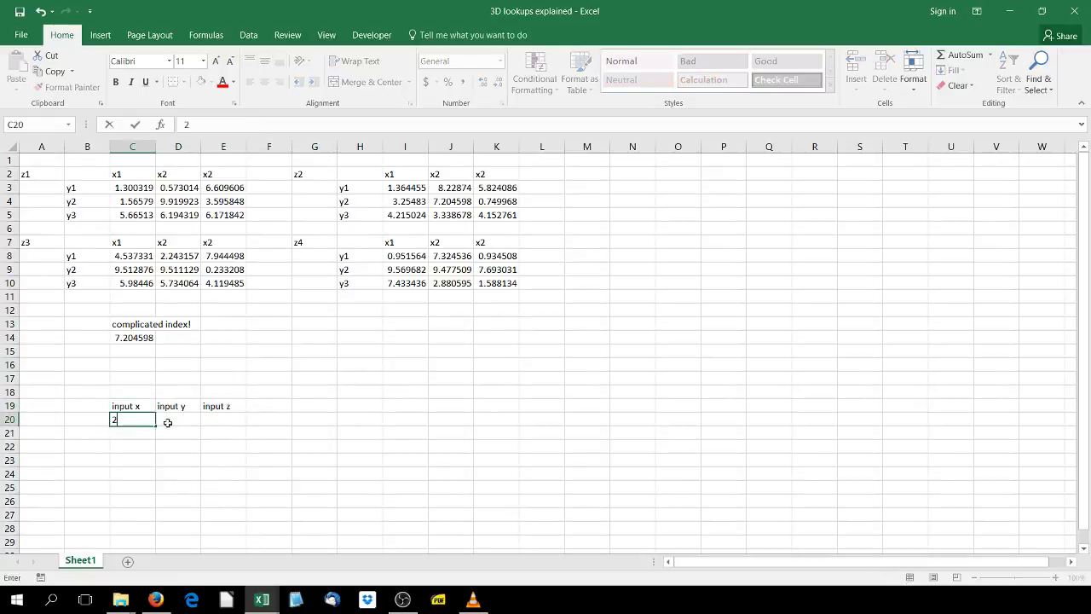
key(Tab)
text(2)
key(Tab)
text(2)
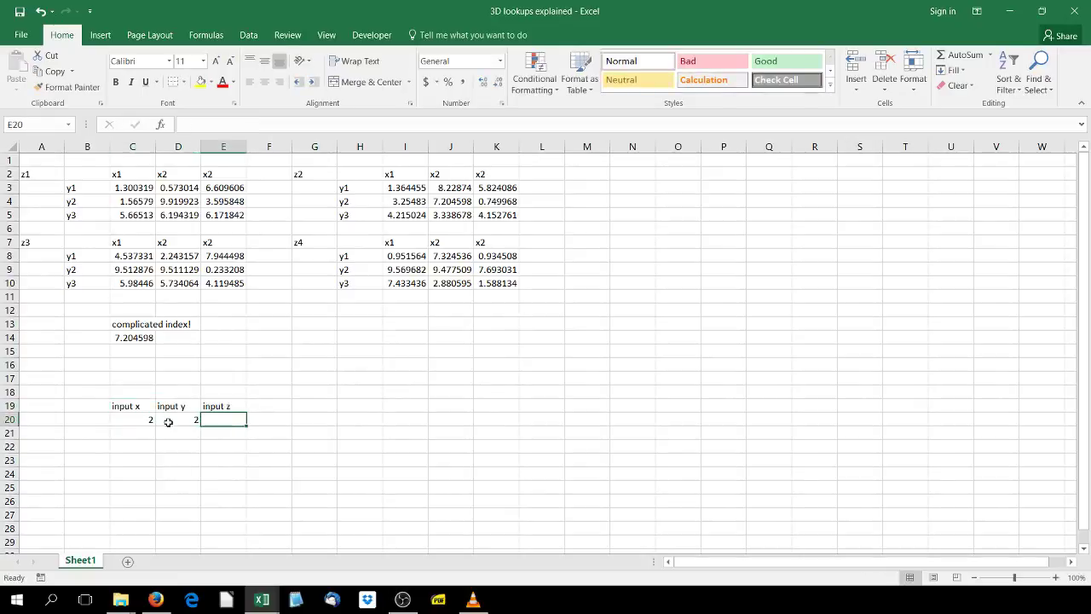
key(Tab)
Replace the row number in C14's INDEX formula with MATCH(D20,B3:B5,0) so that it follows the input y cell
click(146, 337)
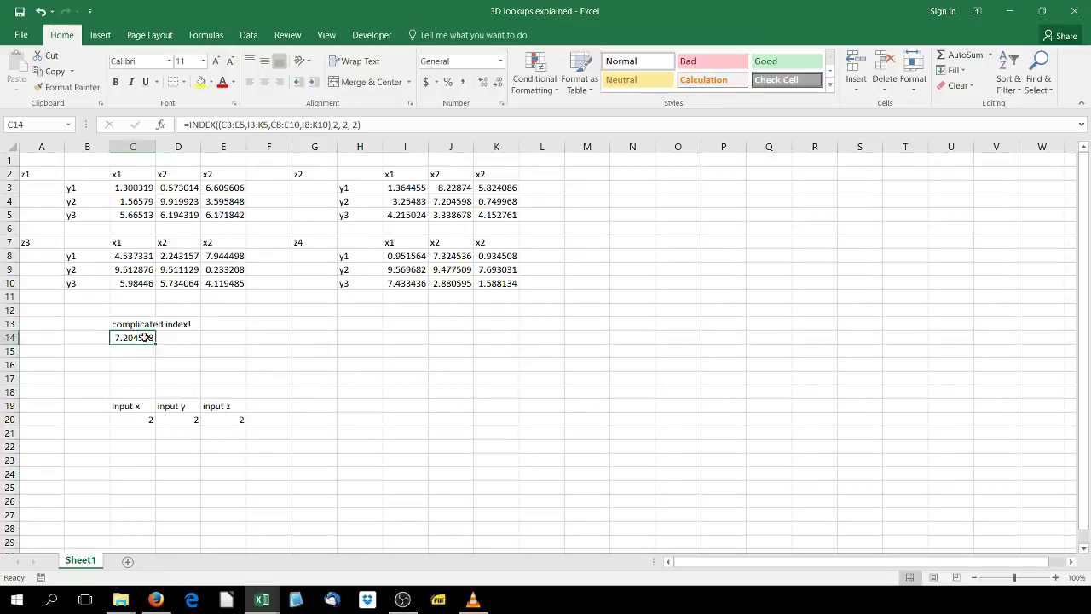
double_click(334, 124)
text(mat)
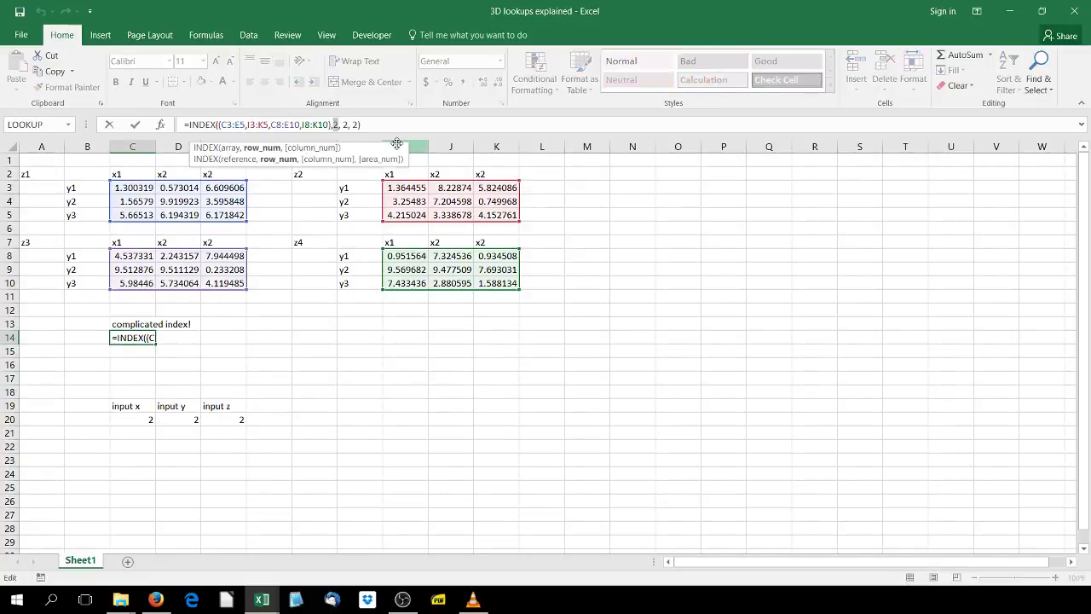
text(ch()
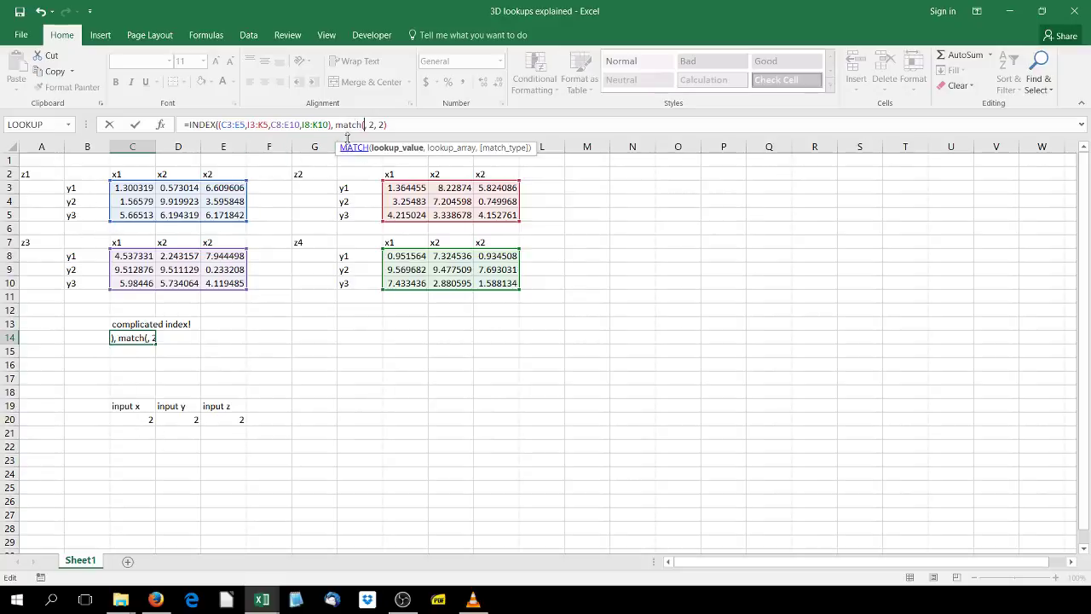
click(176, 421)
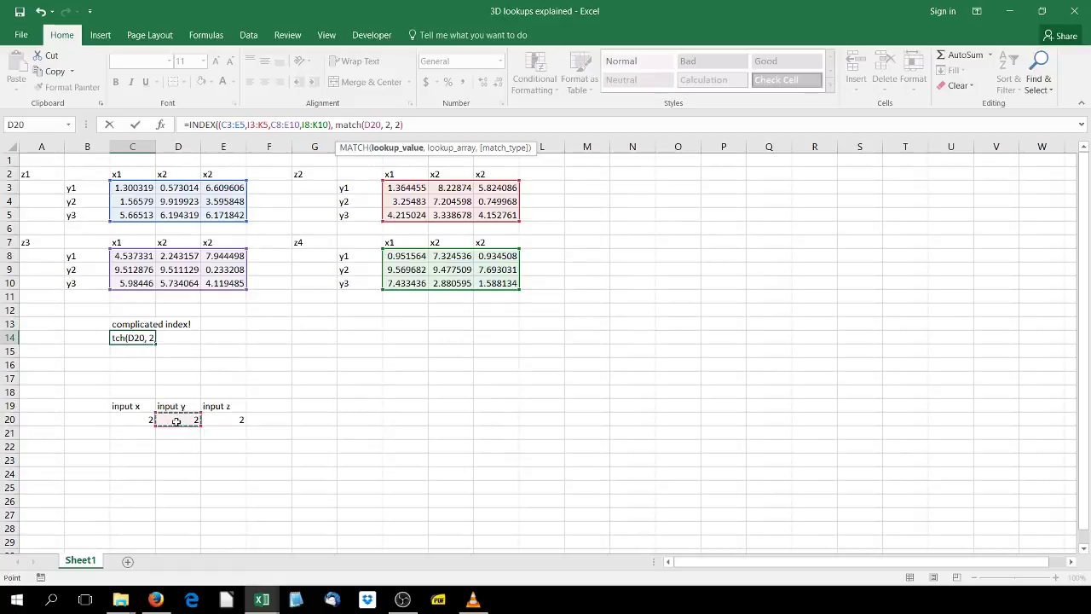
text(,)
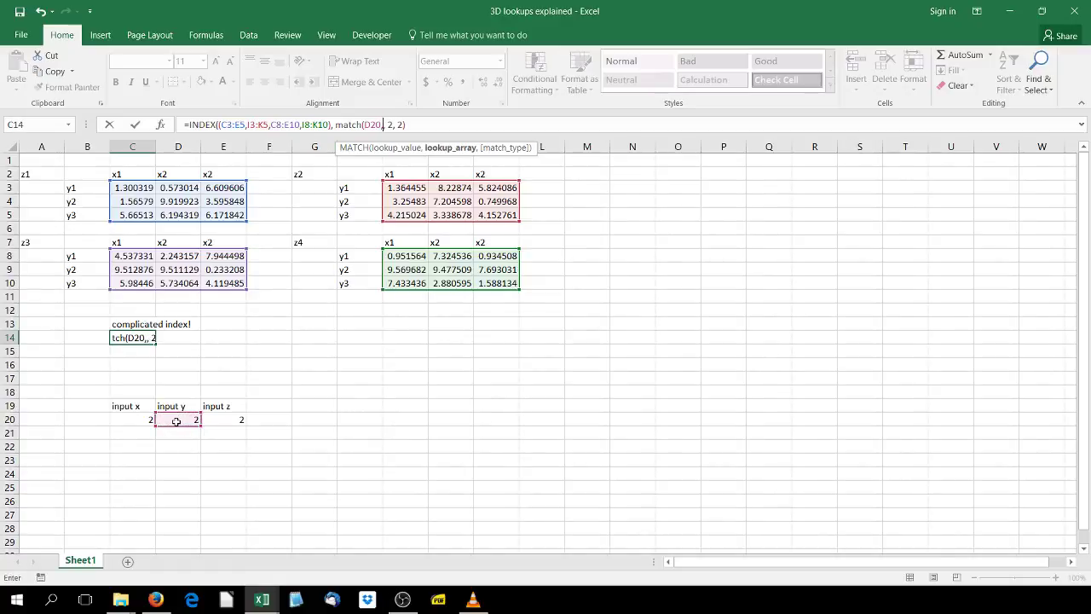
drag(89, 189, 87, 217)
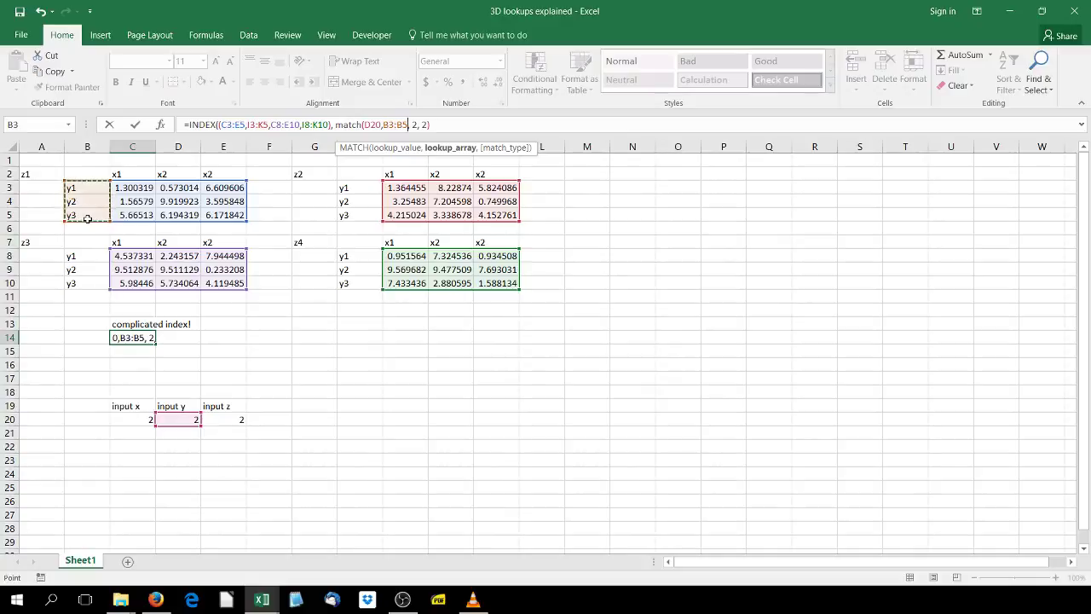
text(,0))
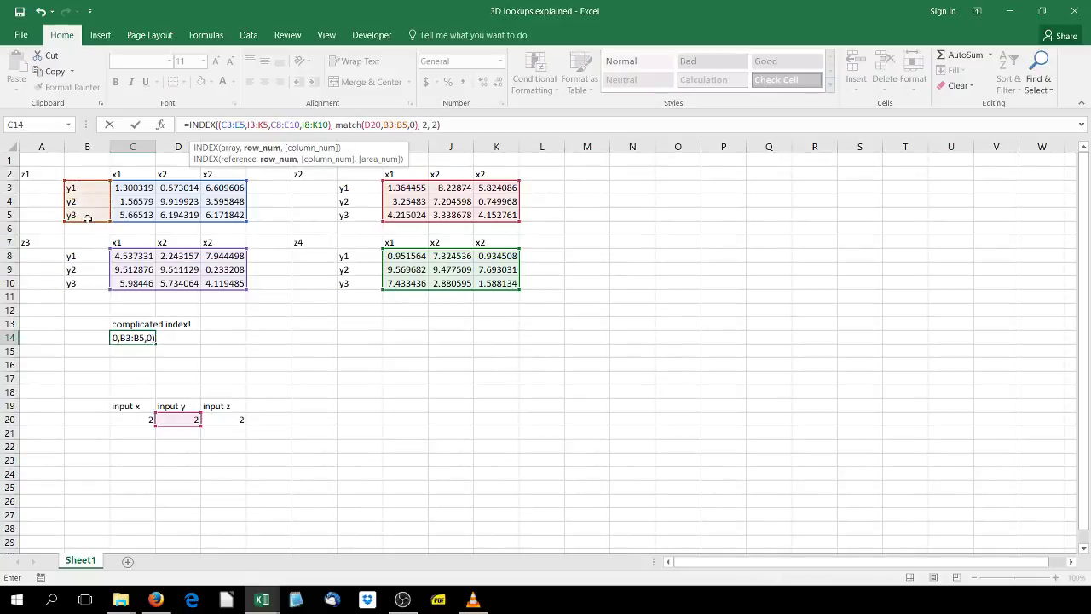
key(Return)
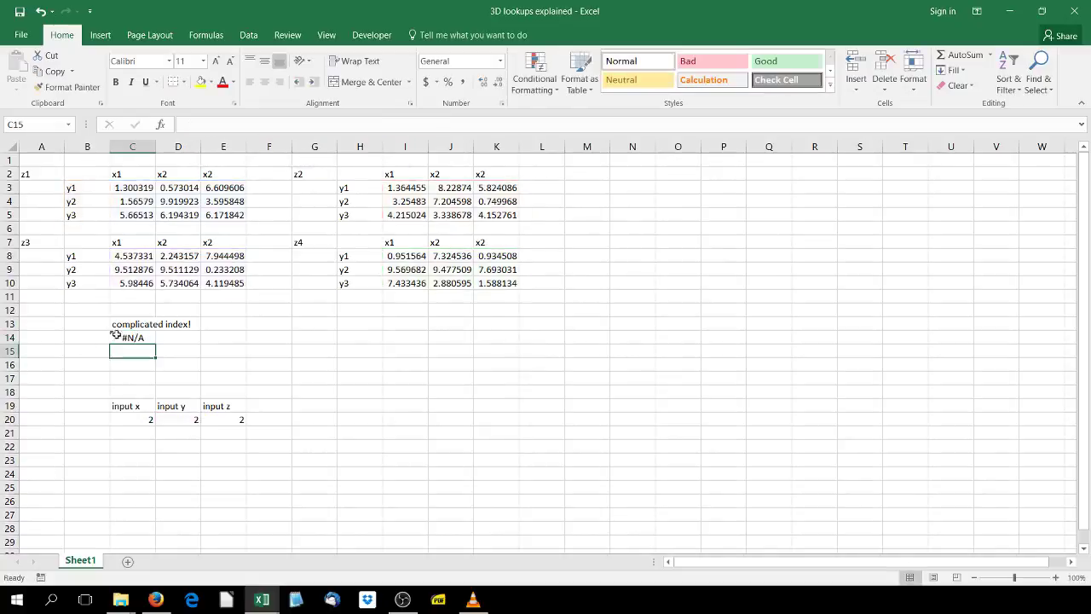
Check the formula in C14 and change the input y value in D20 to y2
click(115, 335)
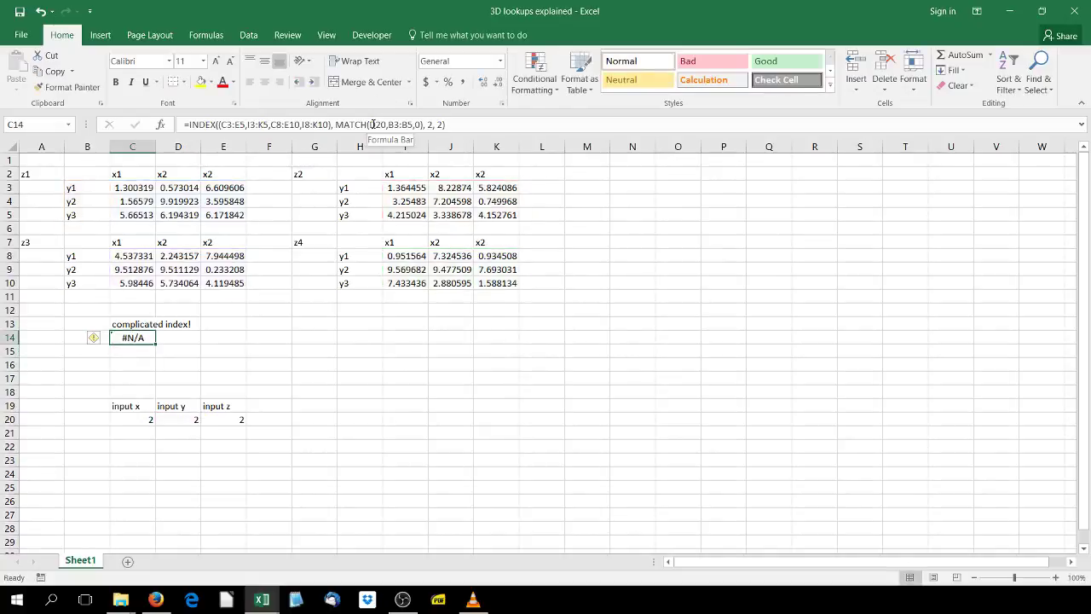
double_click(191, 421)
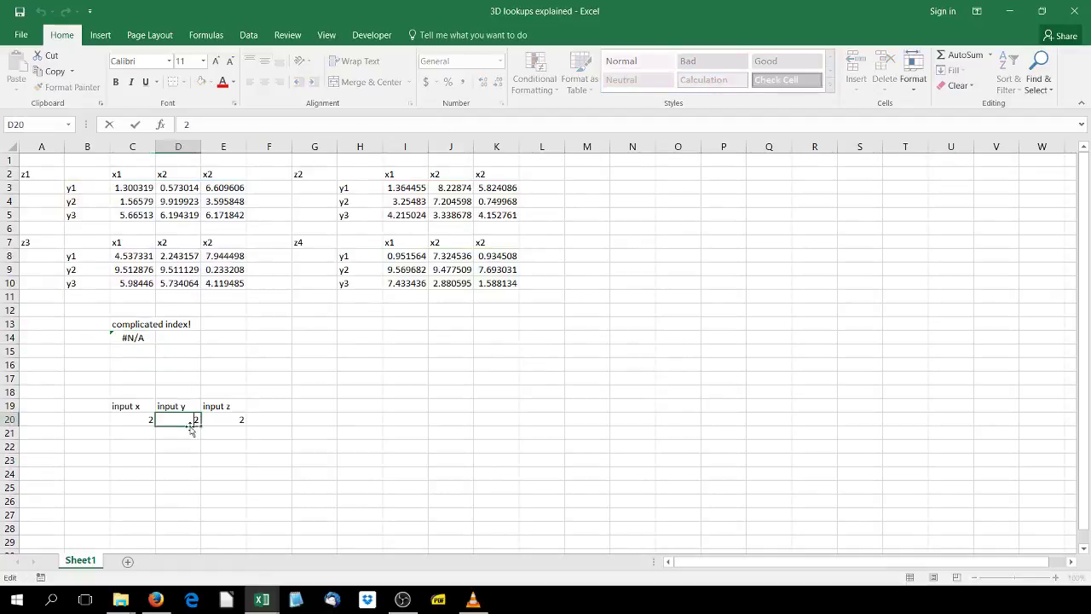
text(y)
key(Return)
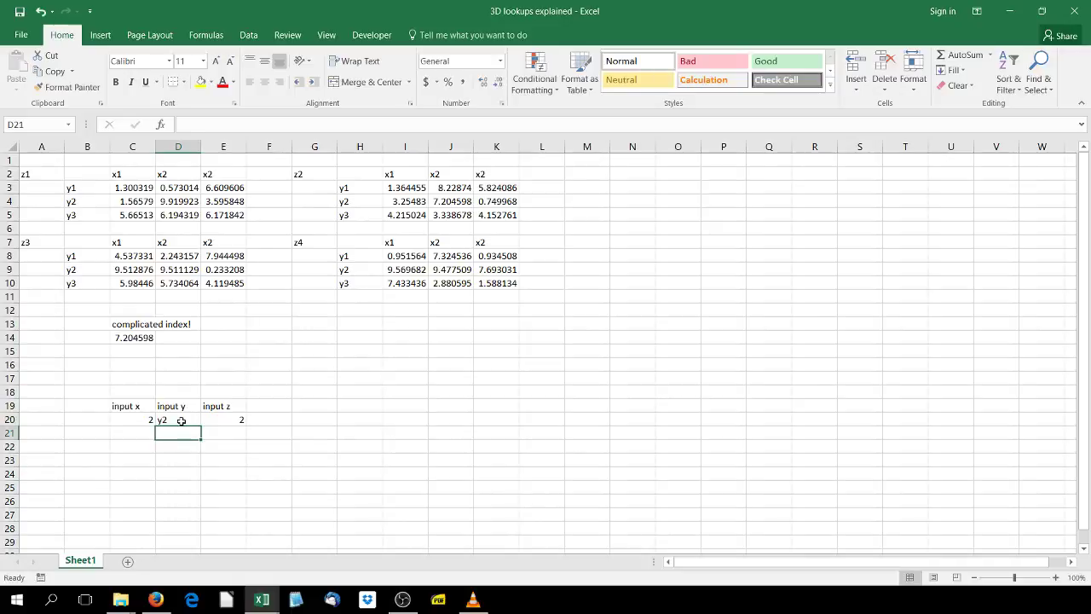
Replace the column number in C14's INDEX formula with MATCH(C20,C2:E2,0) so that it follows the input x cell
double_click(122, 338)
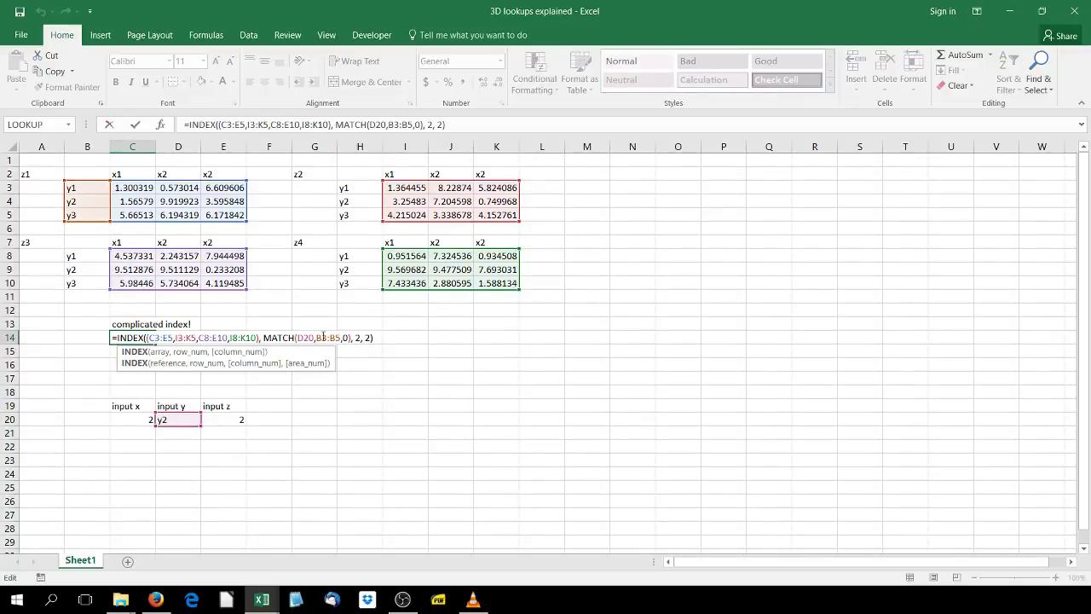
double_click(357, 337)
text(match()
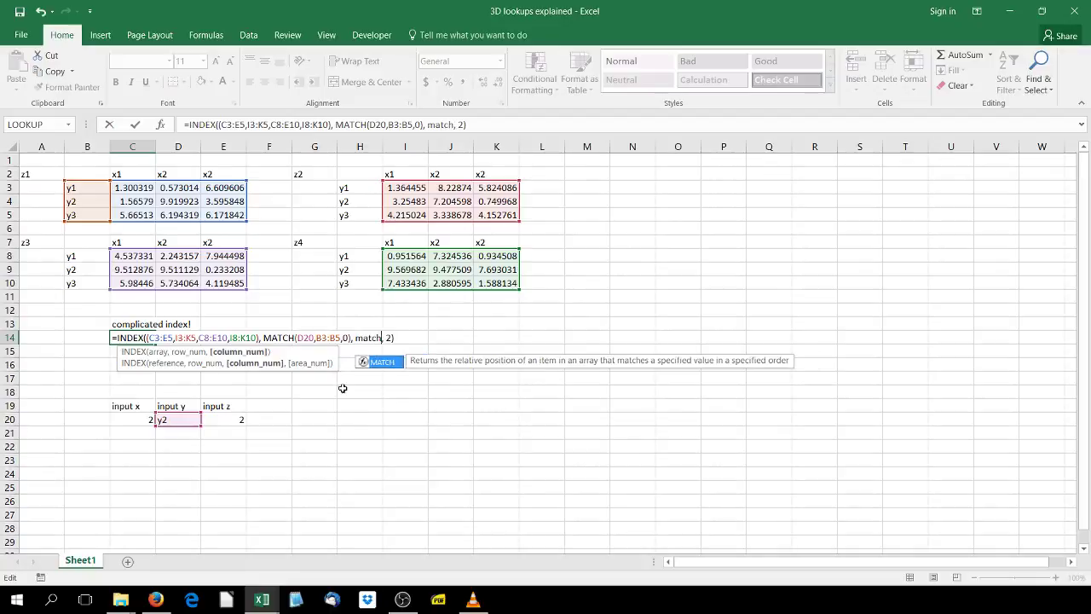
click(123, 421)
text(,)
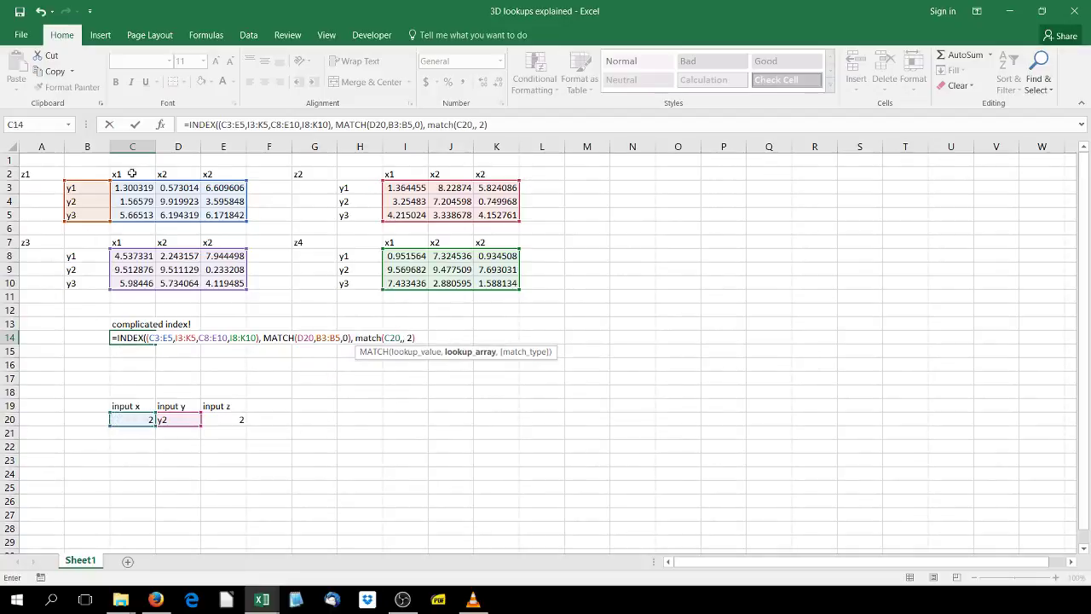
drag(133, 174, 221, 174)
text(,0))
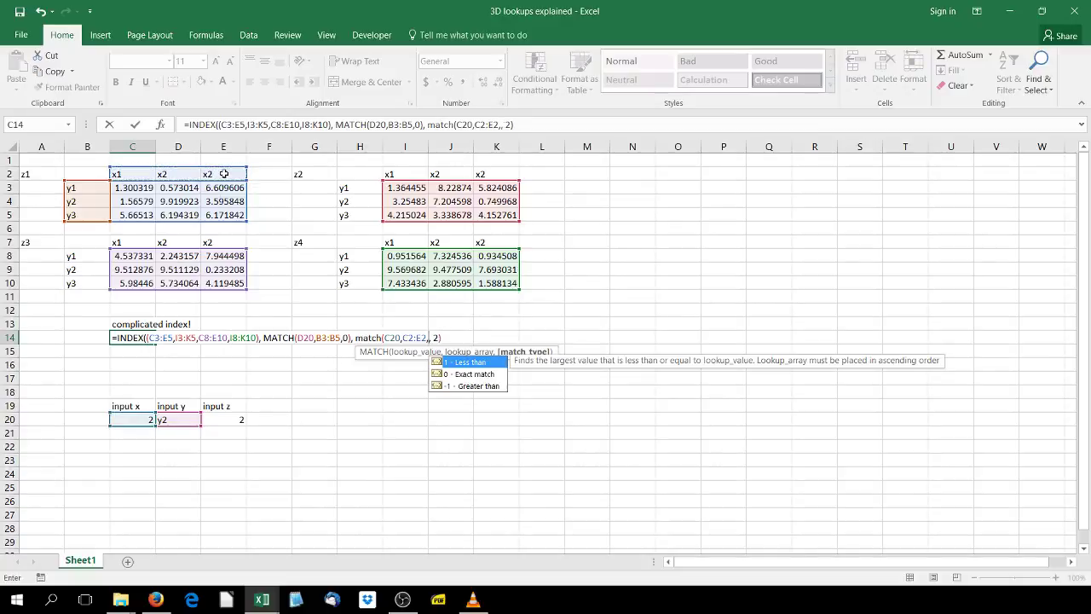
key(Return)
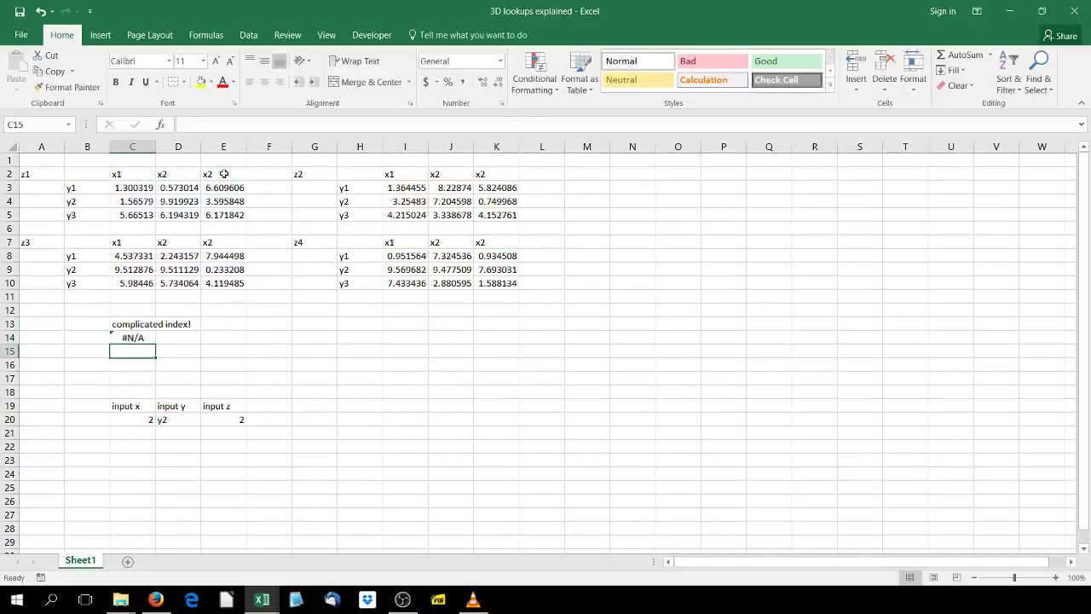
Change the input x value in C20 to x2
key(Up)
key(Down)
key(Down)
key(Down)
key(Down)
key(Down)
key(Down)
key(Down)
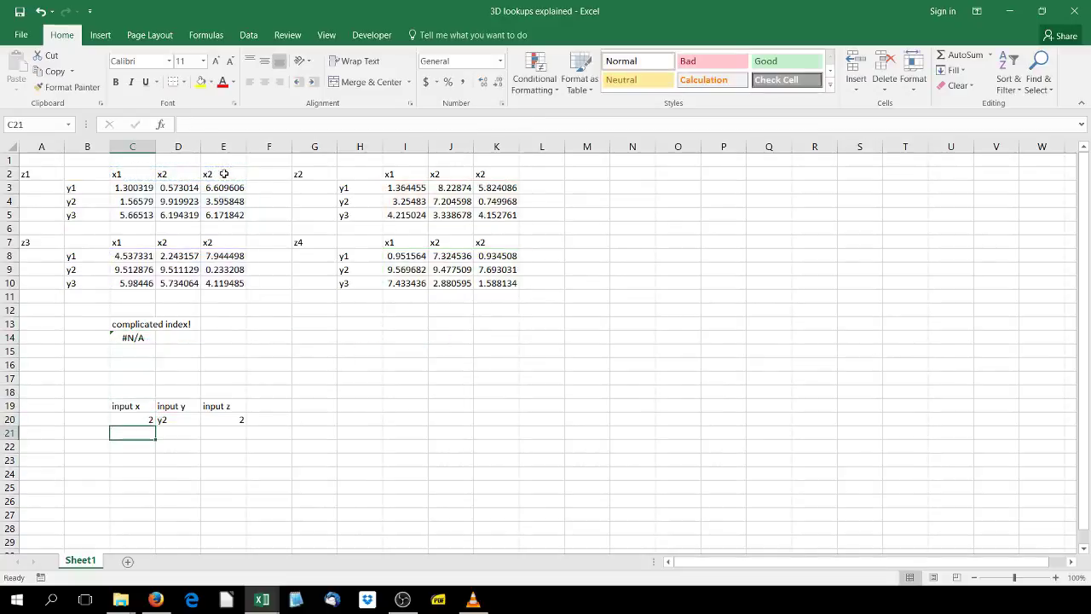
key(Up)
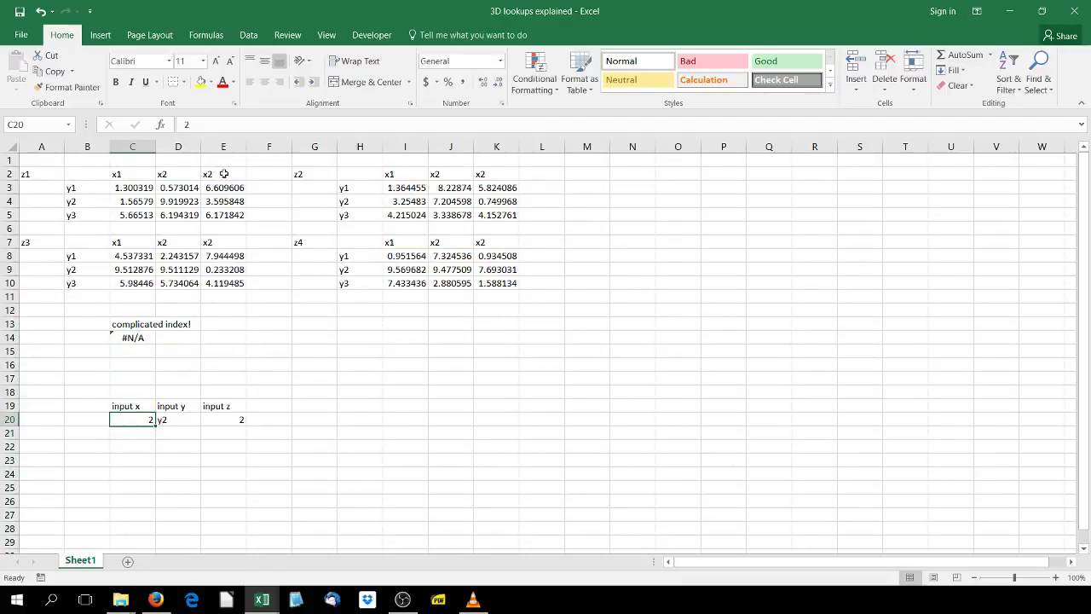
text(x)
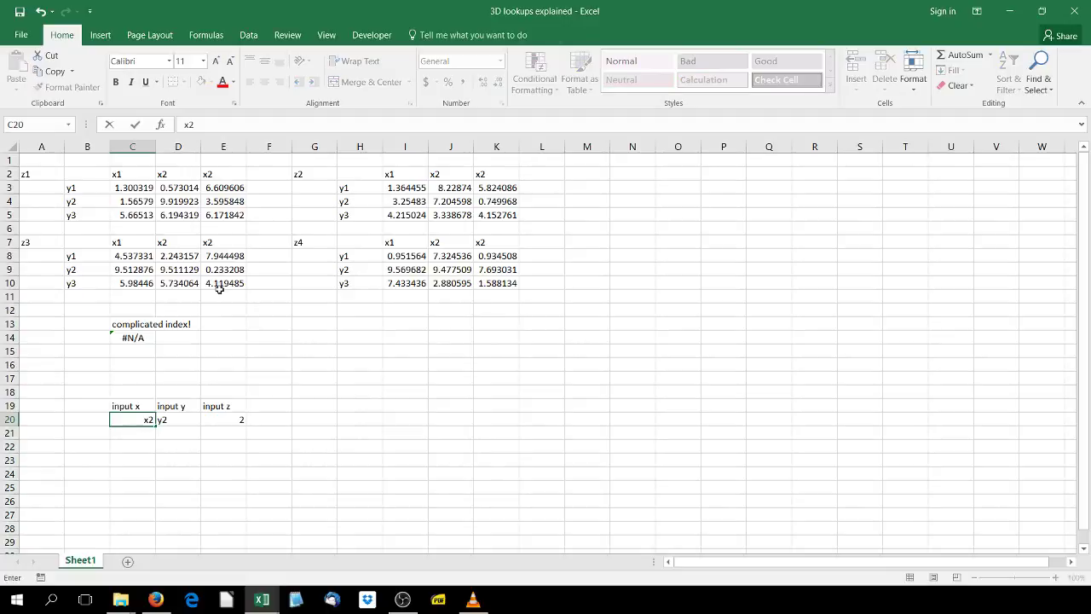
key(Return)
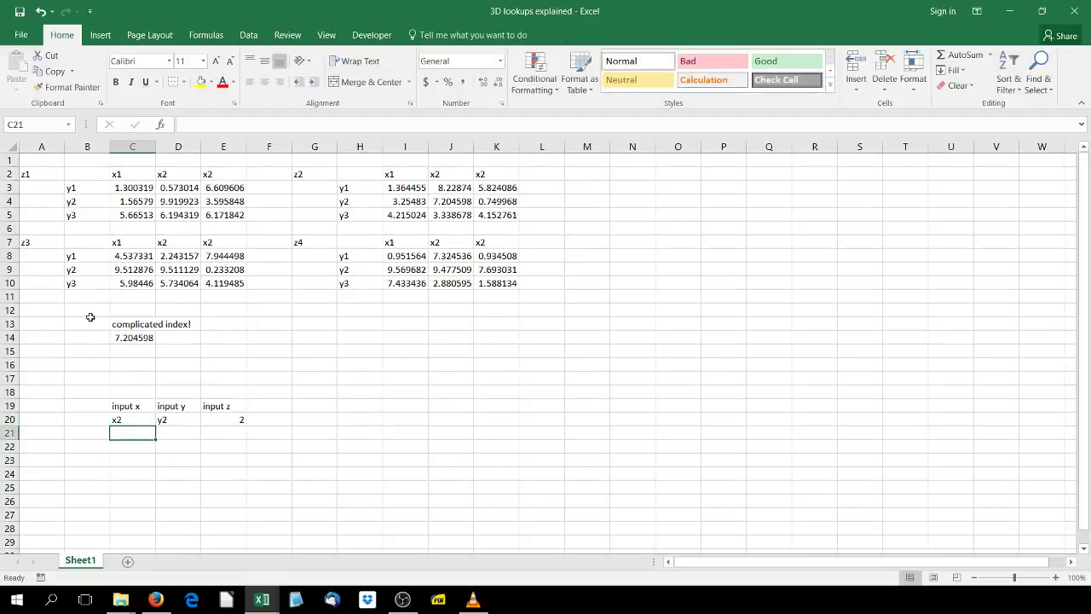
Review the ranges used by the formula in C14 and relabel the z1 table's third column header in E2 as x3
double_click(134, 338)
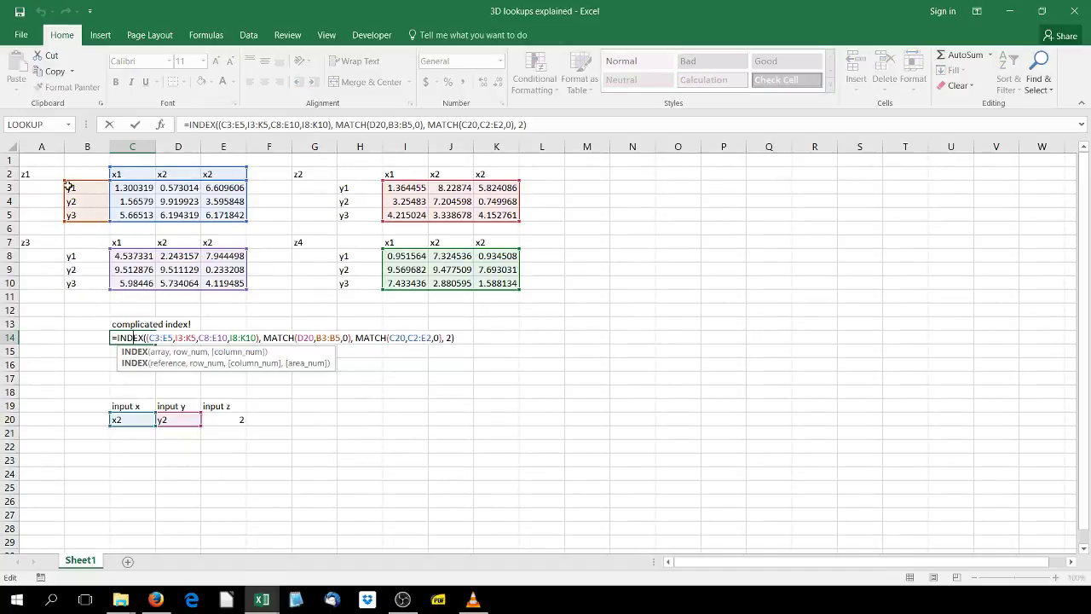
click(135, 125)
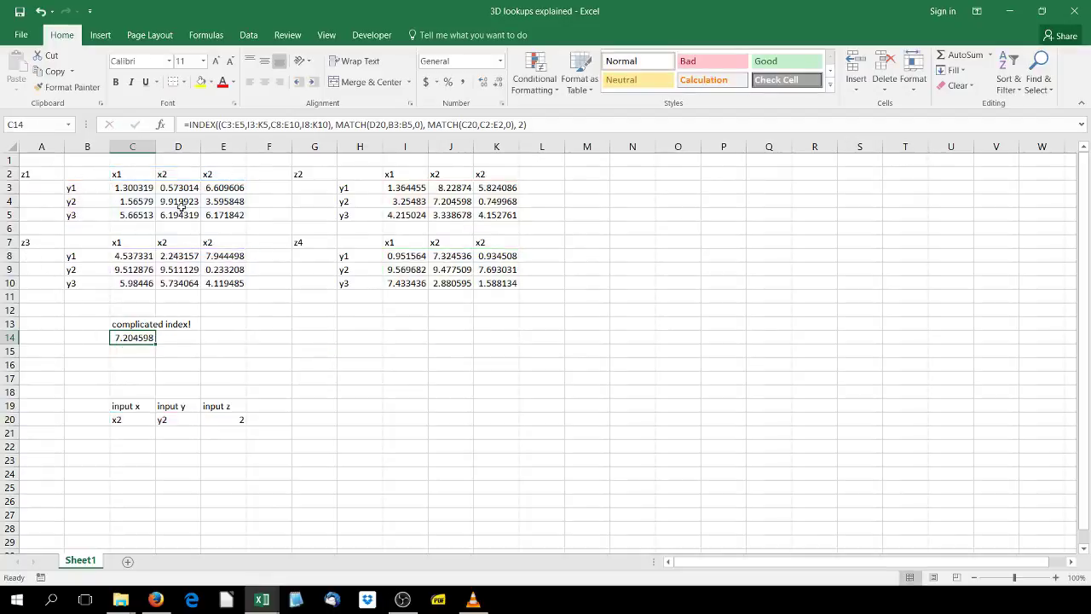
click(219, 173)
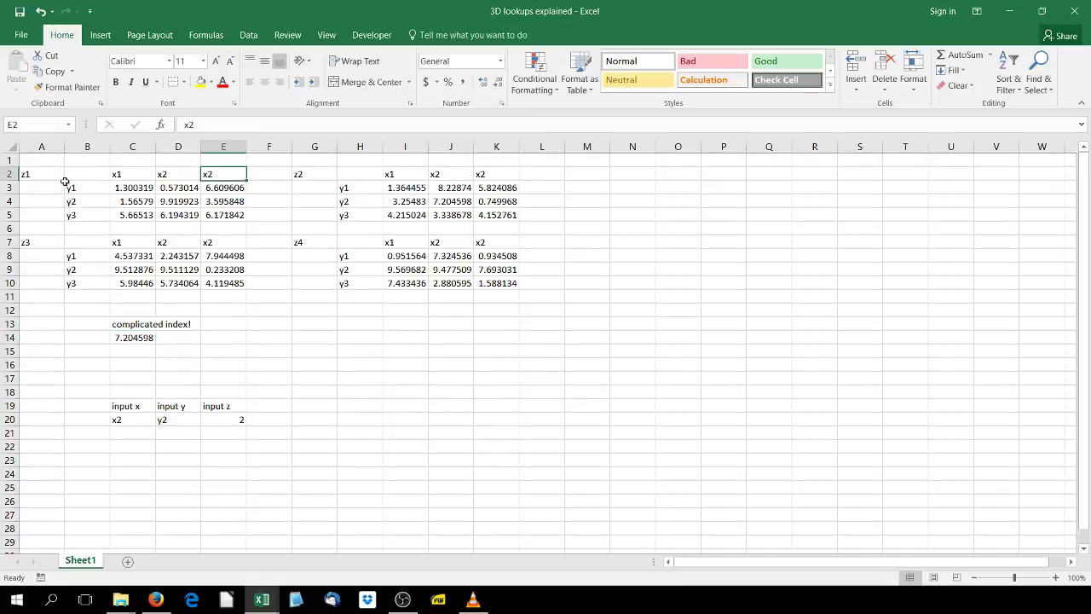
double_click(230, 173)
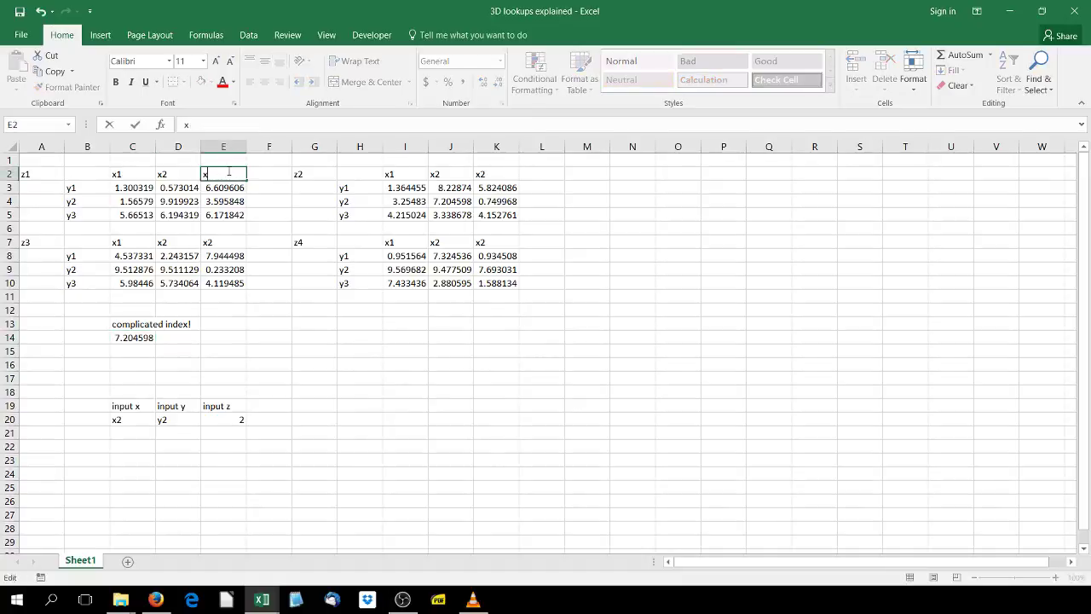
key(Return)
Set the input x value in C20 to x3 and review which header range the C14 formula matches against
click(136, 420)
text(x)
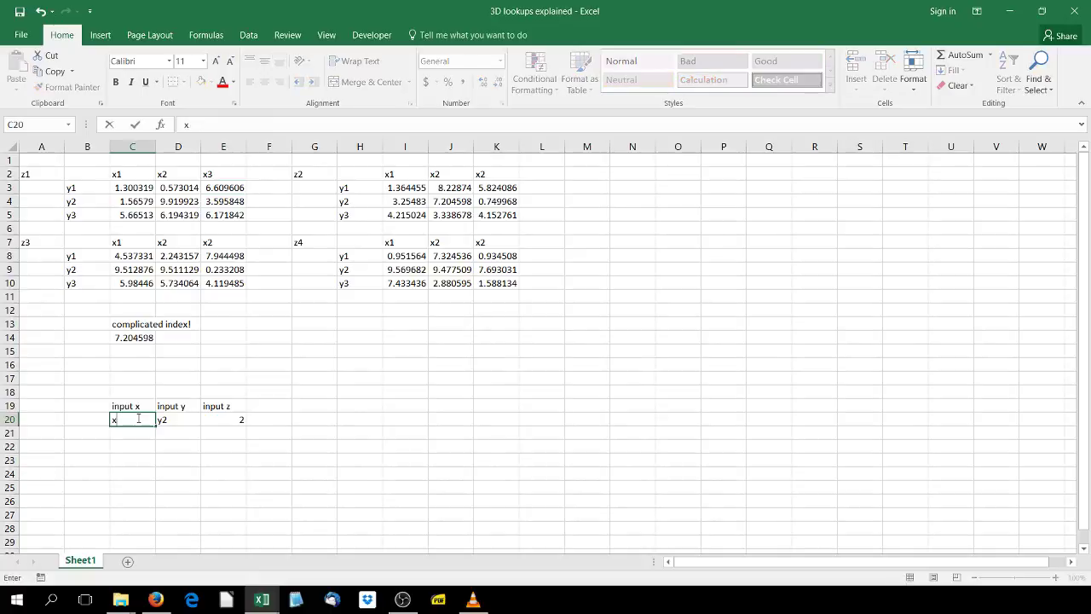
key(Return)
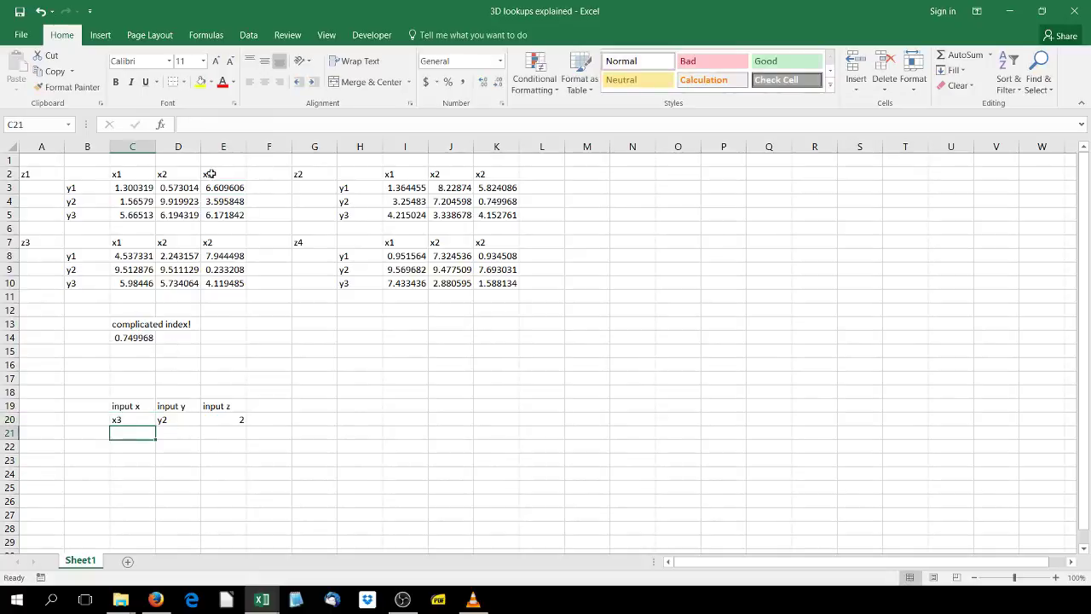
double_click(136, 338)
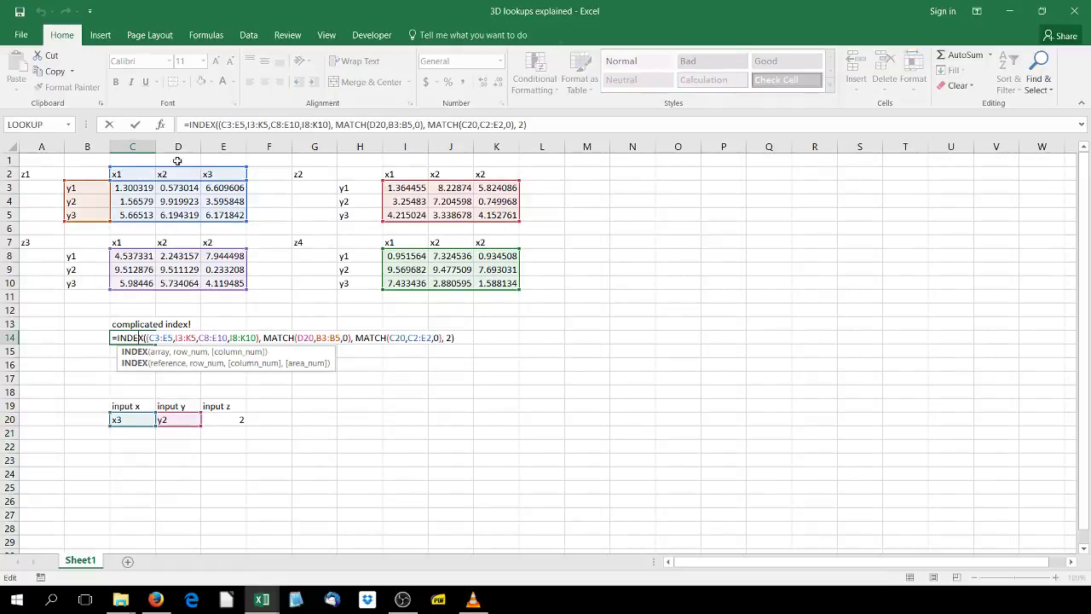
click(134, 125)
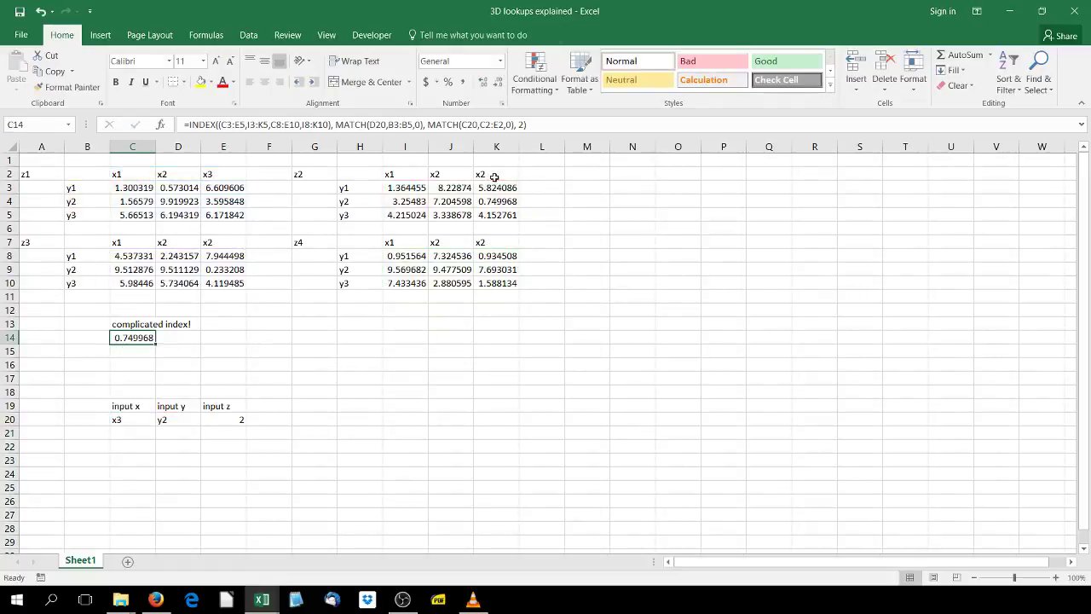
Relabel the third column headers of the other tables: x4 in K2 for z2, and x3 in E7 and K7 for z3 and z4
click(495, 176)
text(x4)
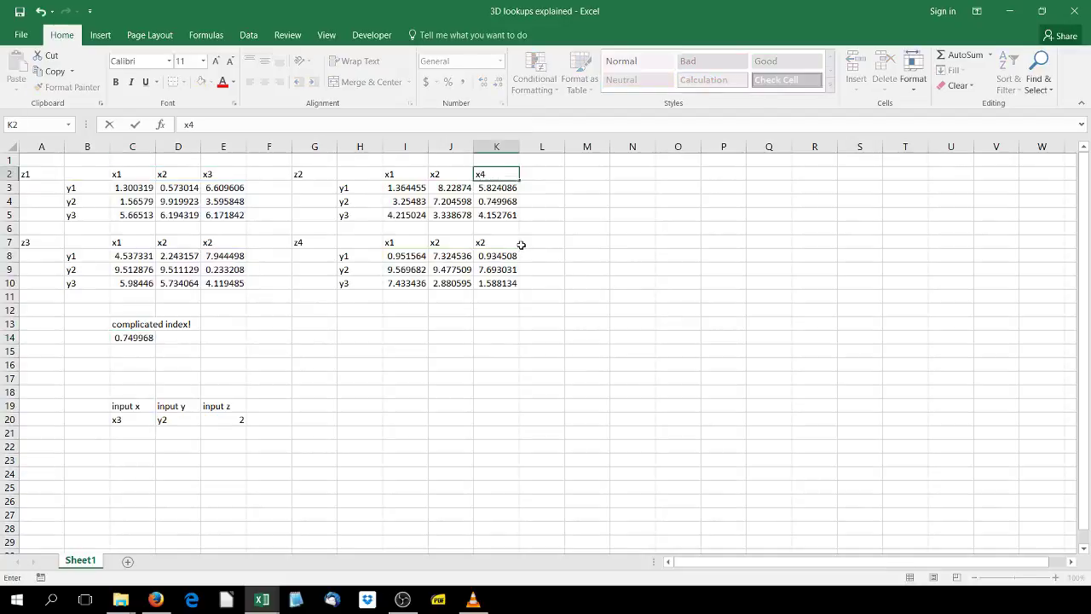
key(Return)
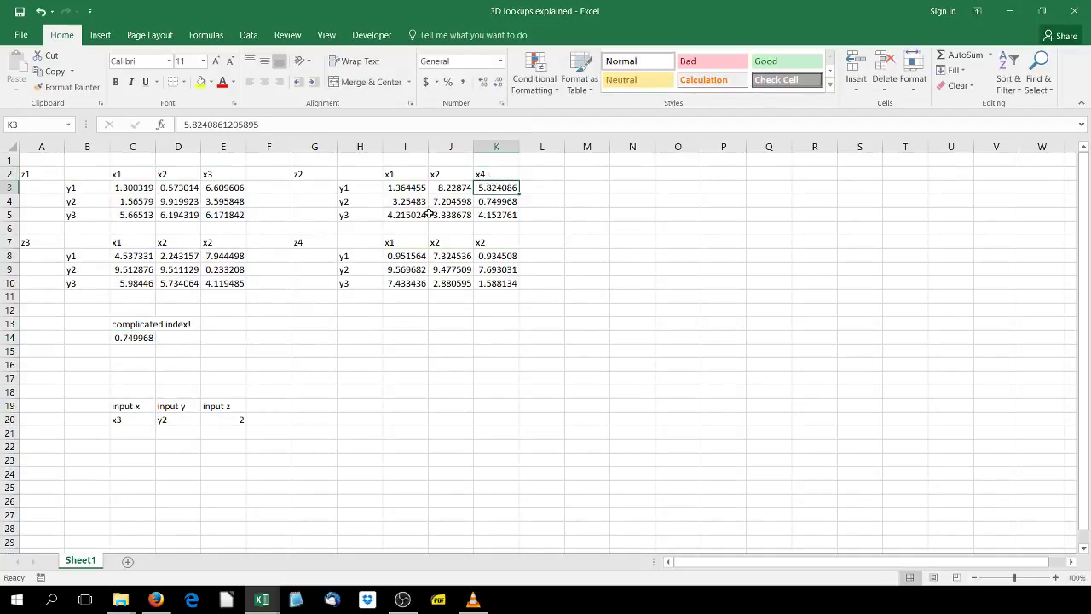
click(229, 243)
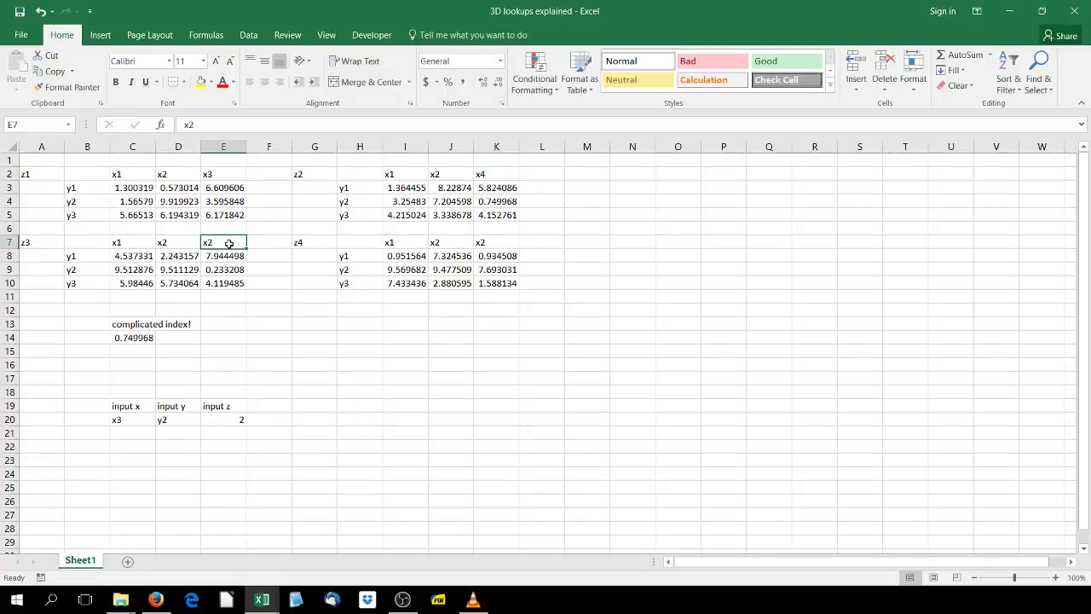
text(x3)
click(475, 245)
text(x3)
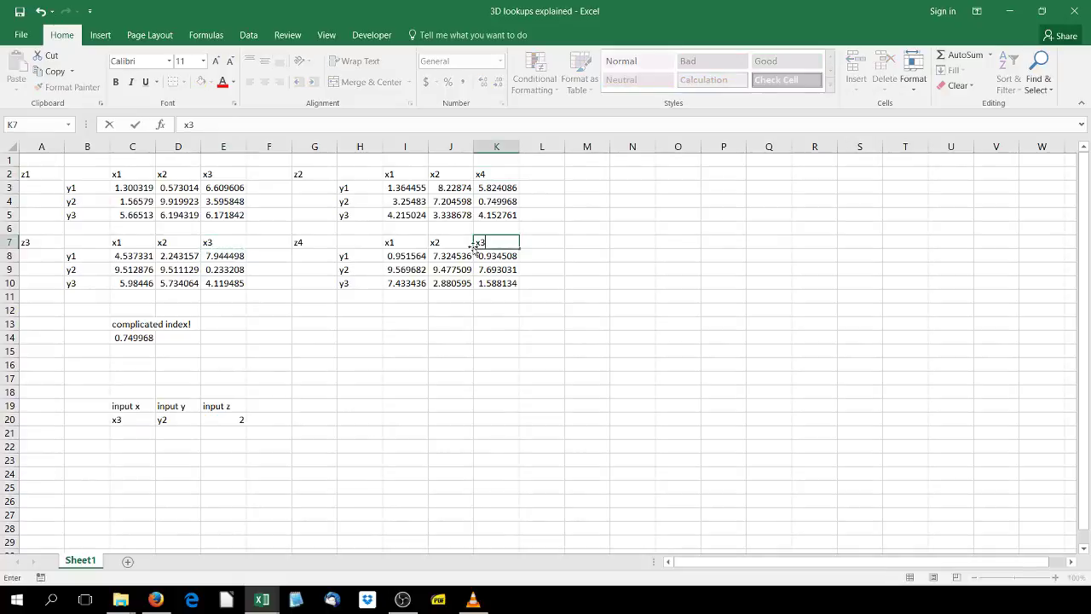
click(323, 283)
Set the input x value in C20 to x4 and check the lookup result in C14
click(124, 418)
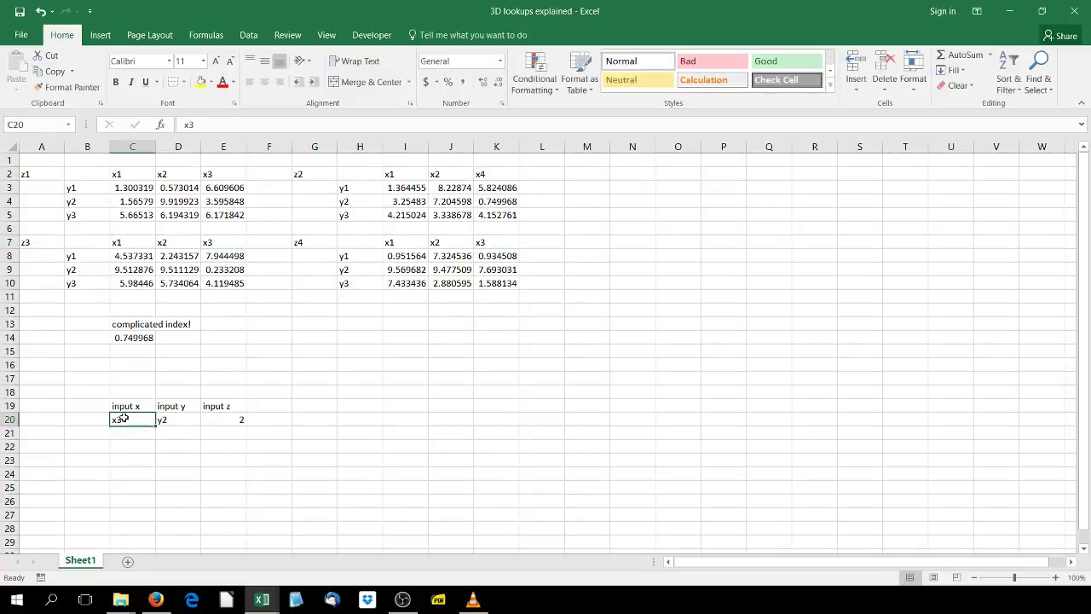
text(x4)
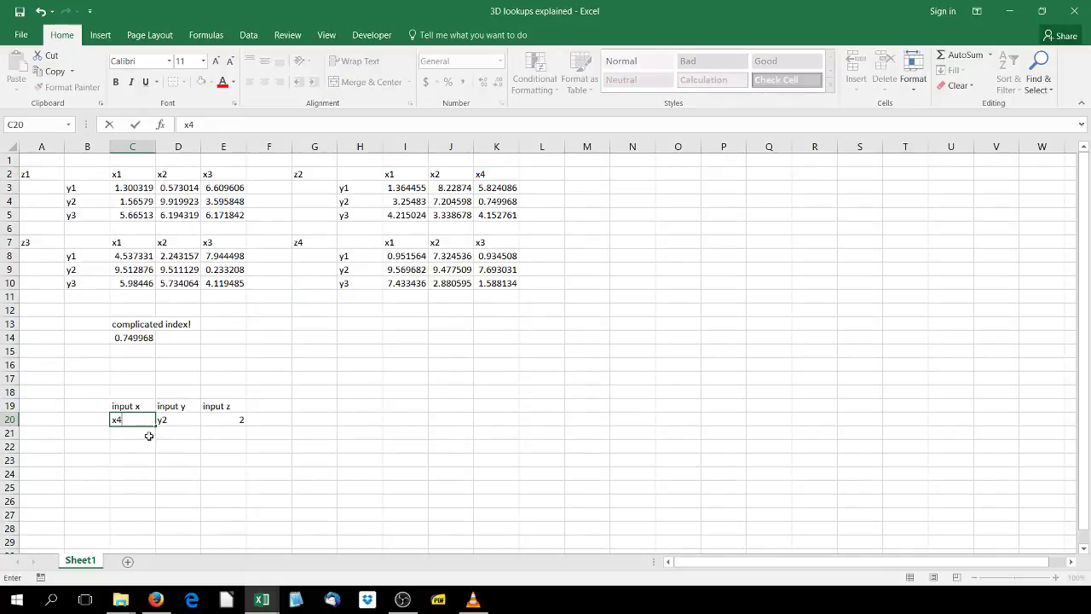
key(Return)
click(123, 334)
click(124, 421)
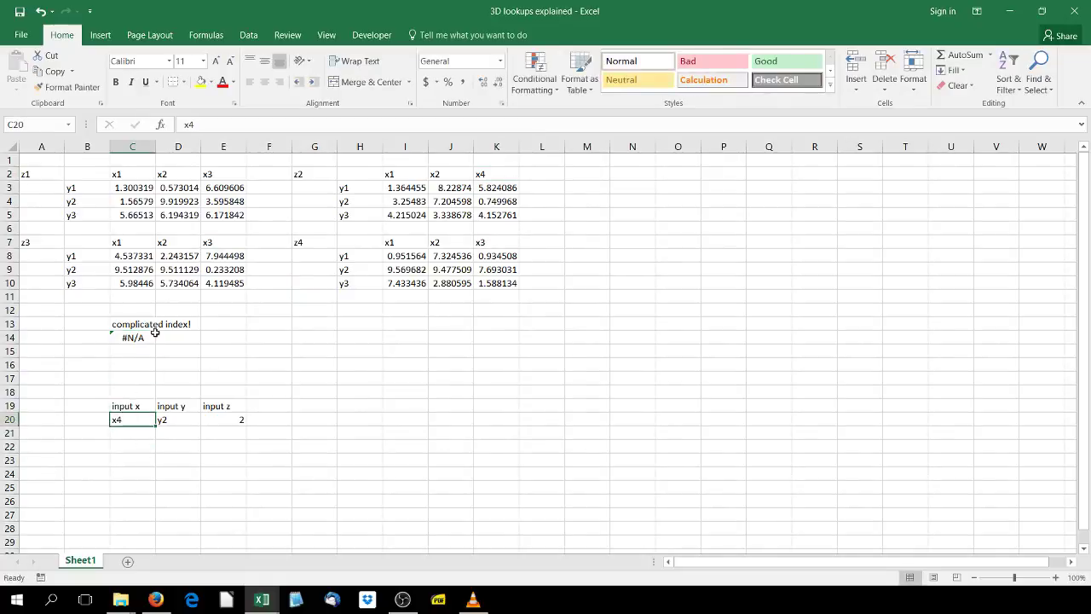
Replace the fixed area number at the end of the C14 INDEX formula with a MATCH function that looks up E20
click(155, 332)
double_click(153, 332)
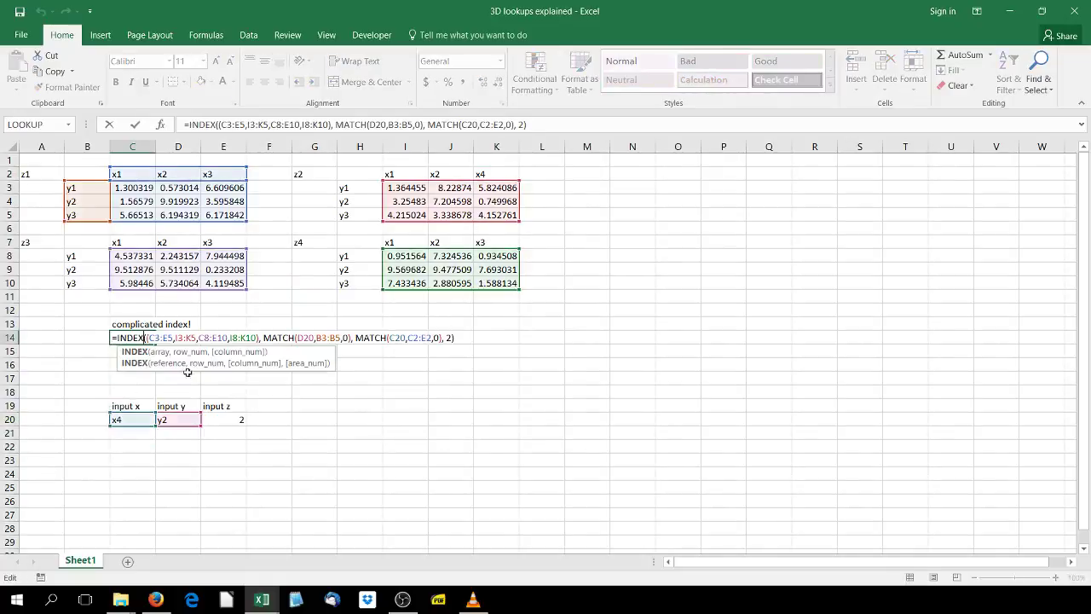
click(433, 337)
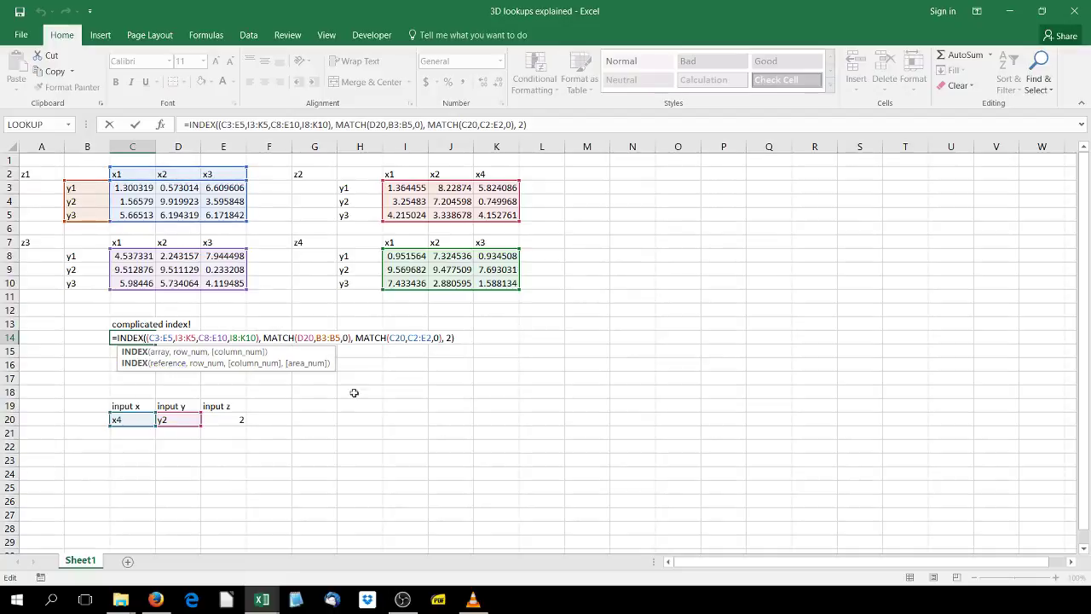
click(447, 338)
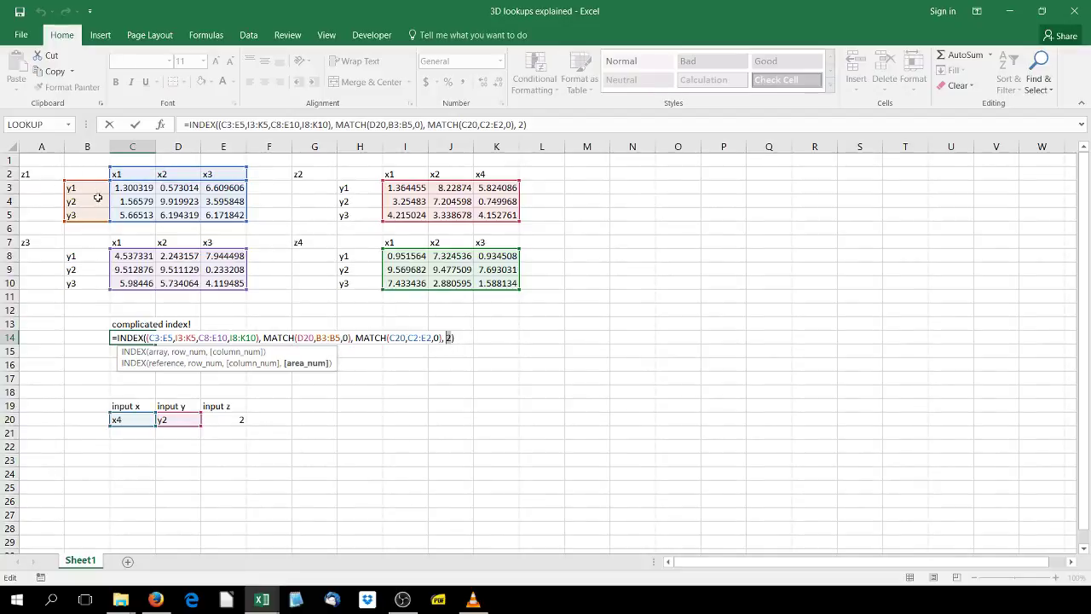
text(match()
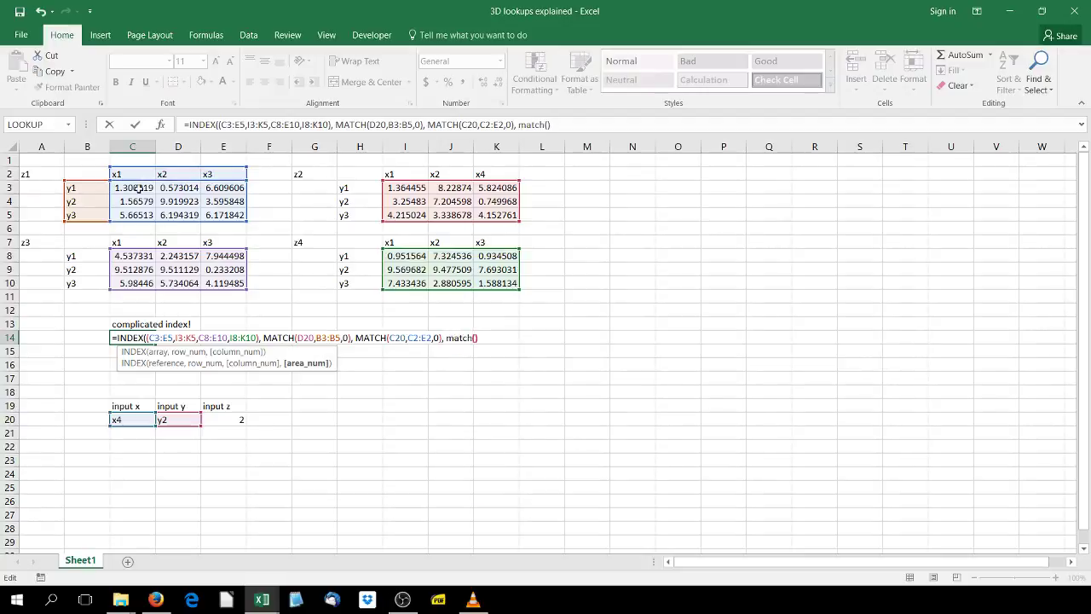
key(Left)
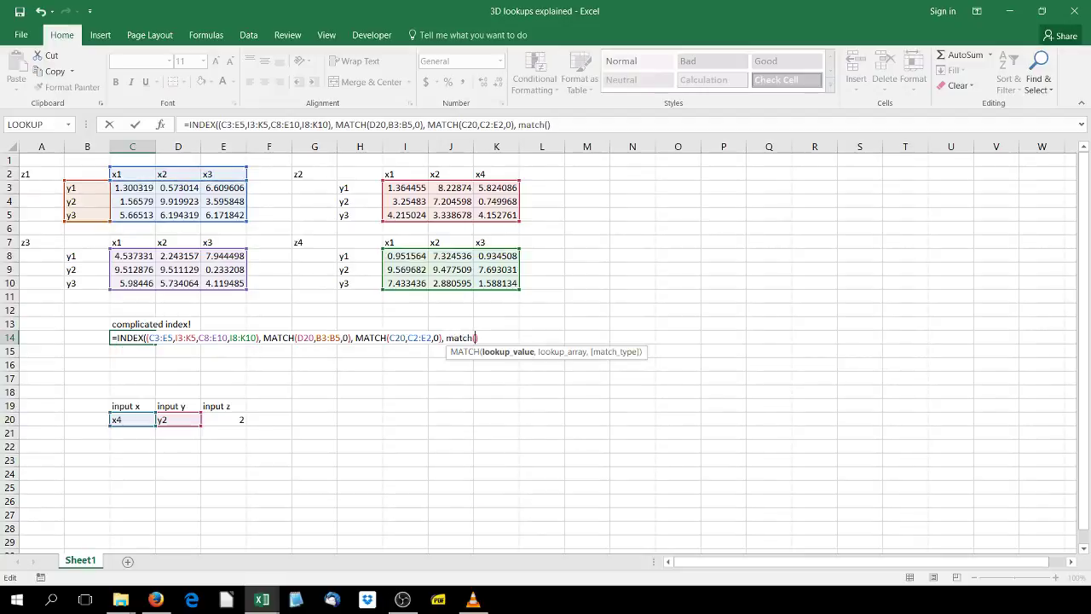
click(218, 415)
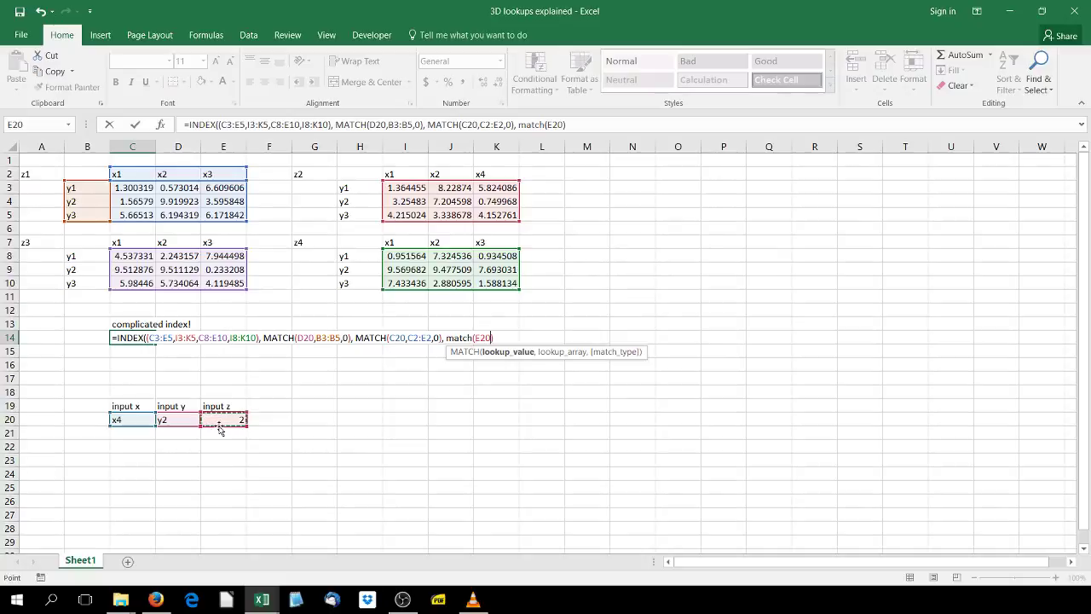
text(,)
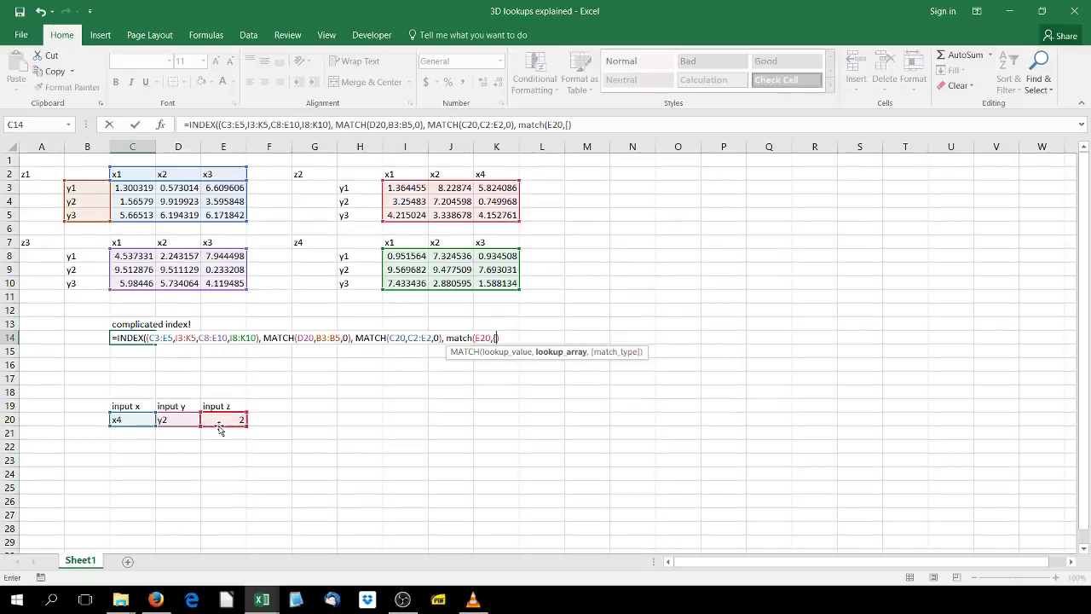
Complete the area MATCH in C14 with the array {"z1","z2","z3","z4"} and match type 0, and enter the formula
text({"z1","z2","z3)
key(BackSpace)
text(3","z4")
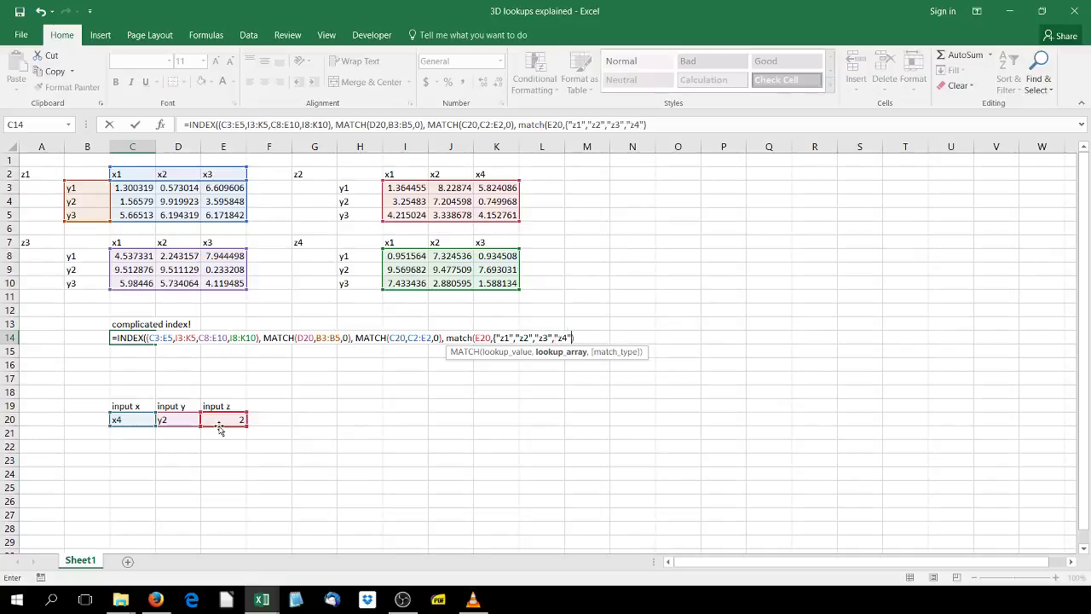
text(},0)
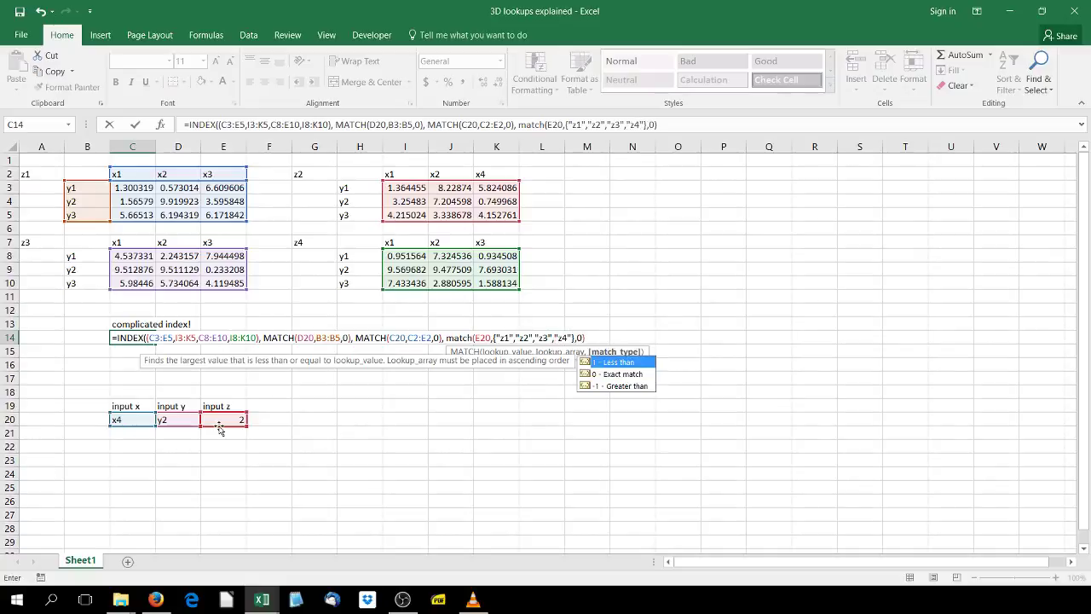
text())
key(Return)
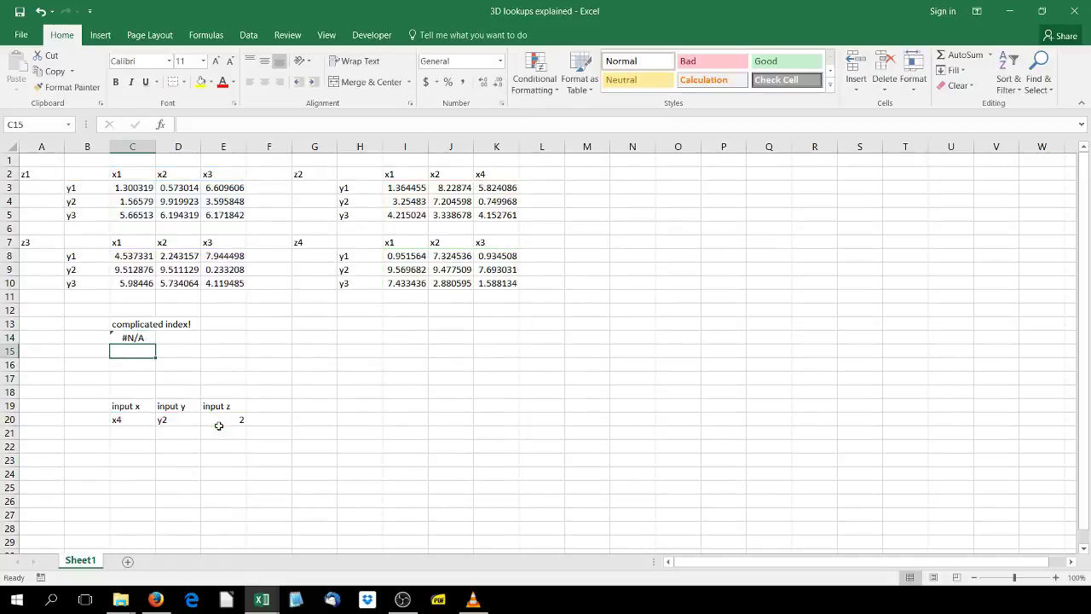
key(Up)
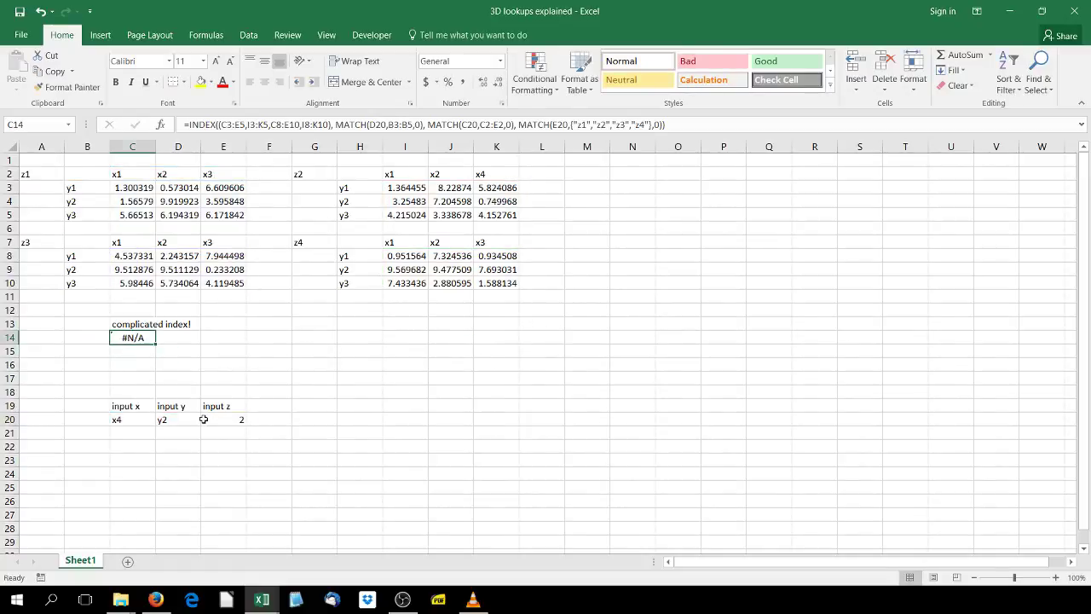
click(220, 419)
text(x3)
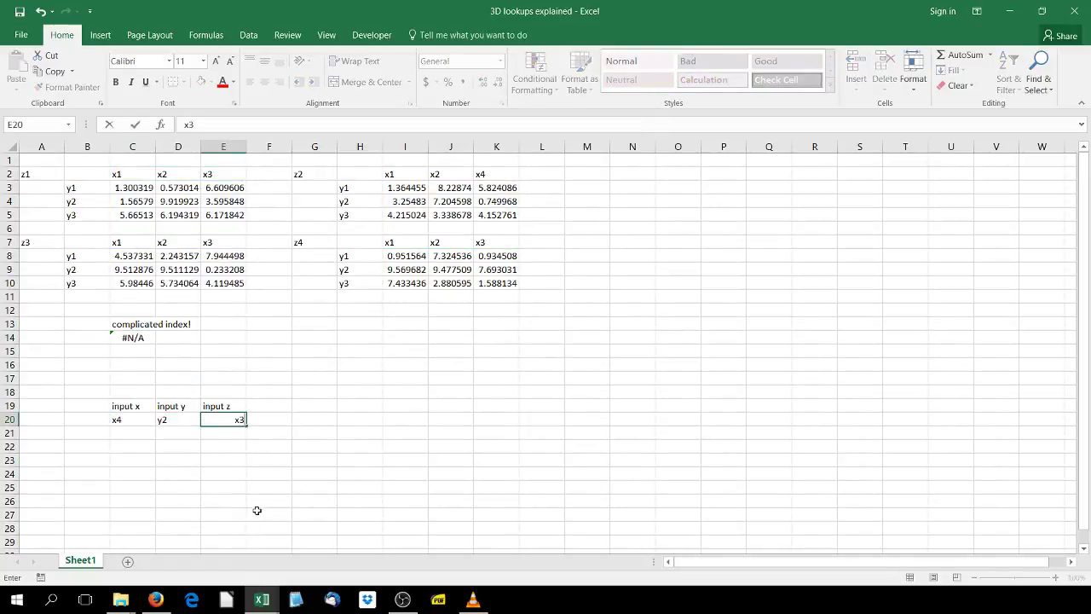
key(Return)
text(])
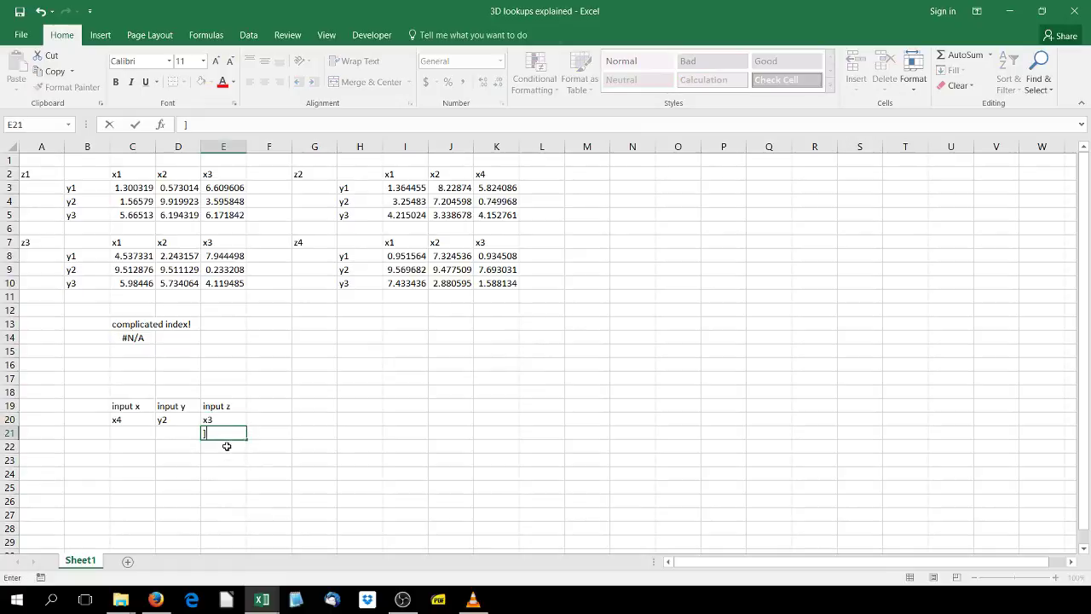
key(BackSpace)
click(213, 420)
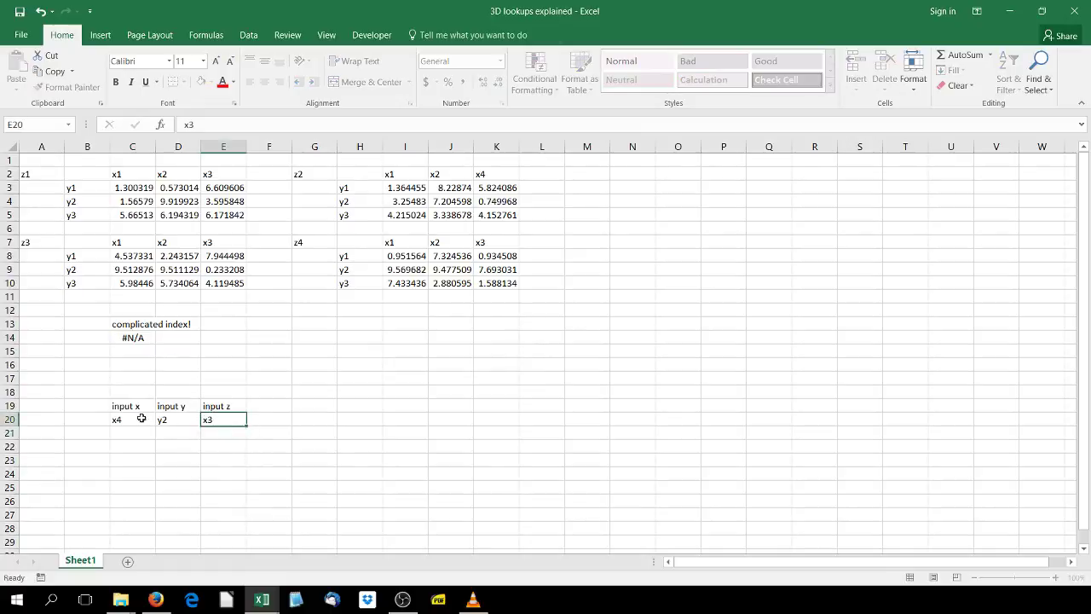
Set the input x value in C20 to x3 and the input z value in E20 to z3
double_click(139, 419)
key(BackSpace)
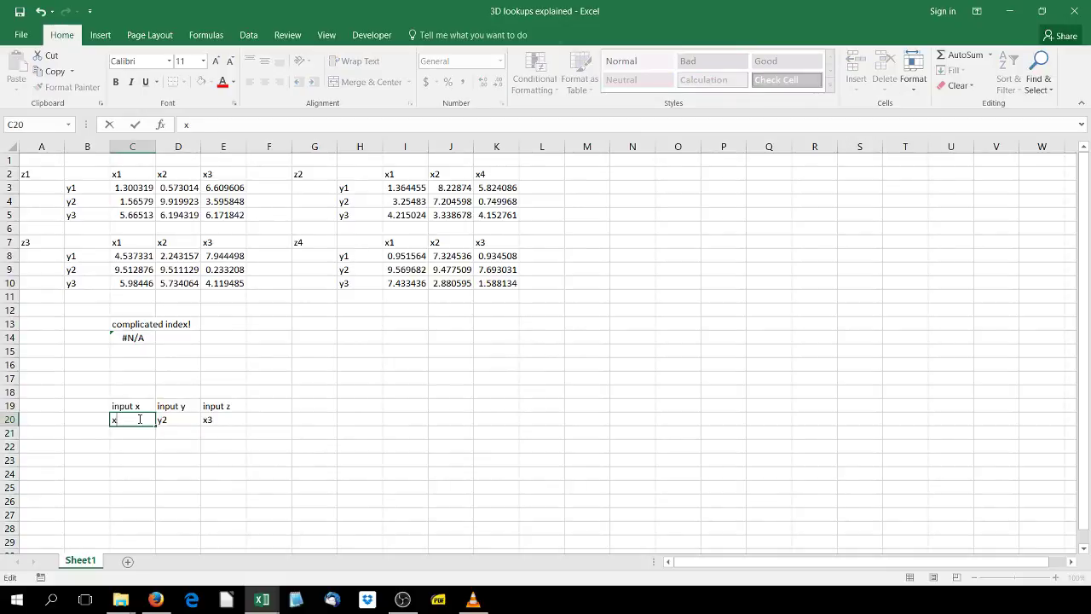
key(Return)
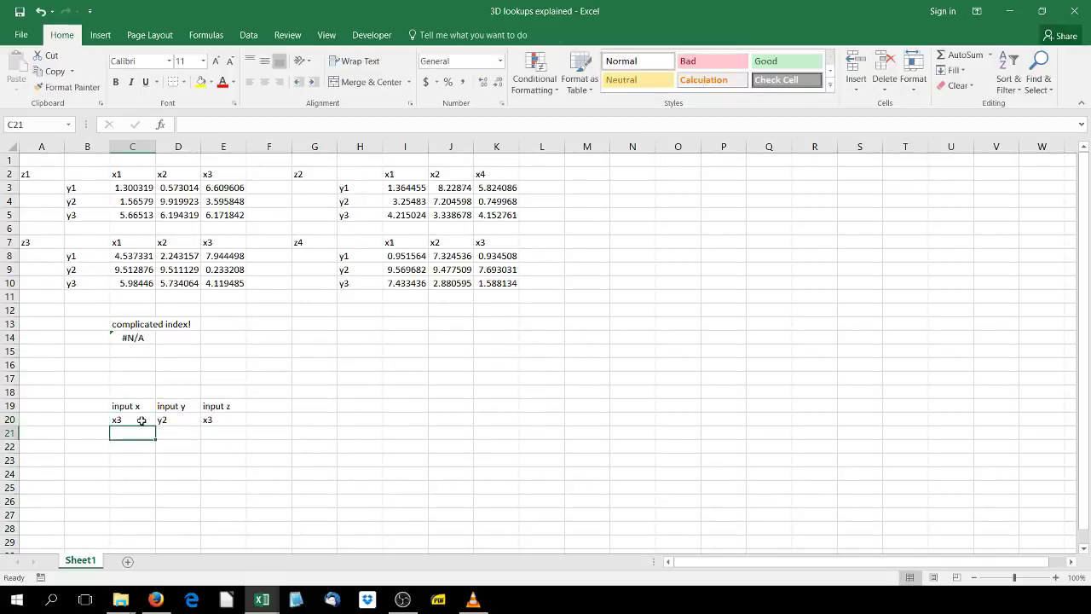
click(213, 420)
double_click(213, 419)
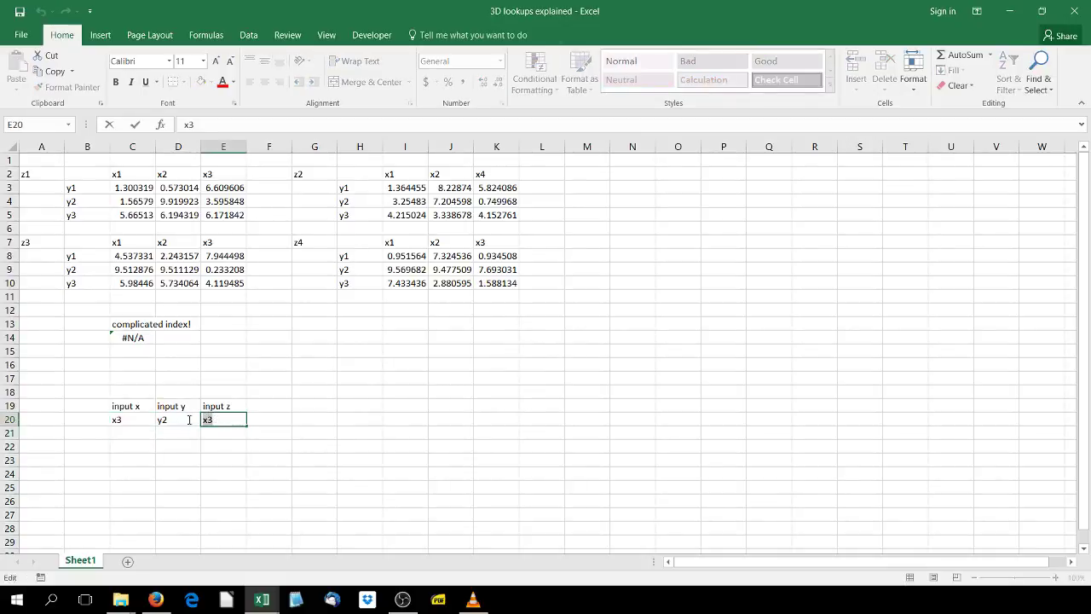
text(z3)
key(Return)
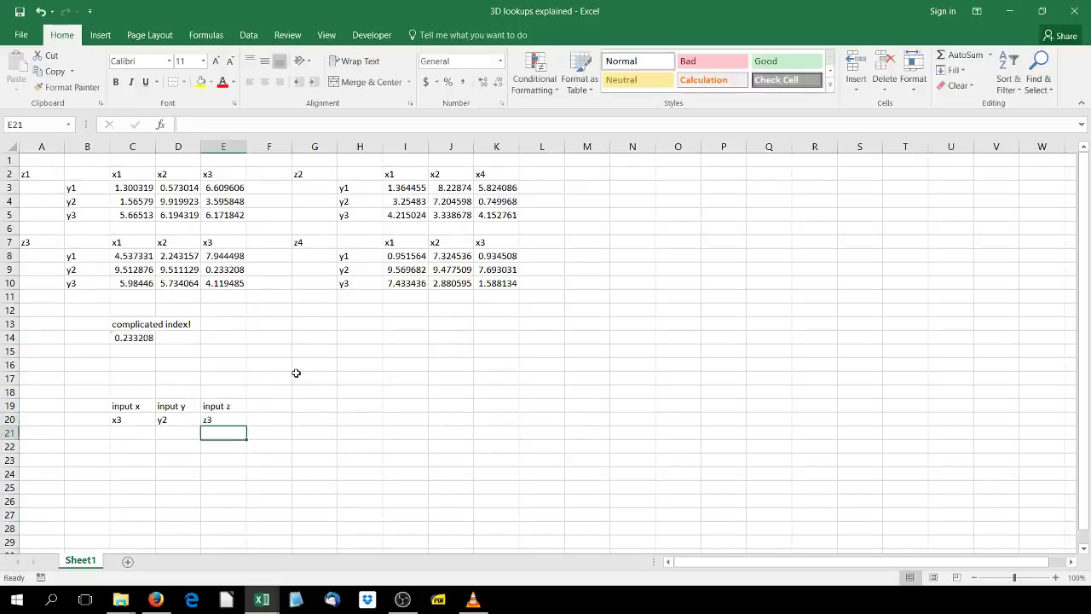
Review the C14 formula and run Evaluate Formula on it through the table references and the MATCH for the y value
double_click(132, 339)
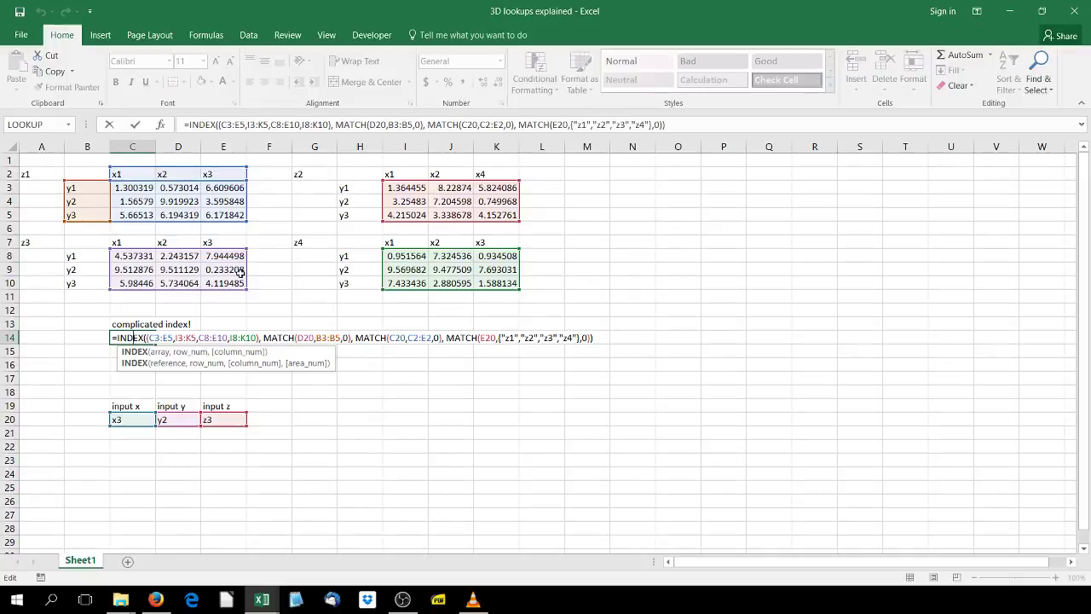
key(Return)
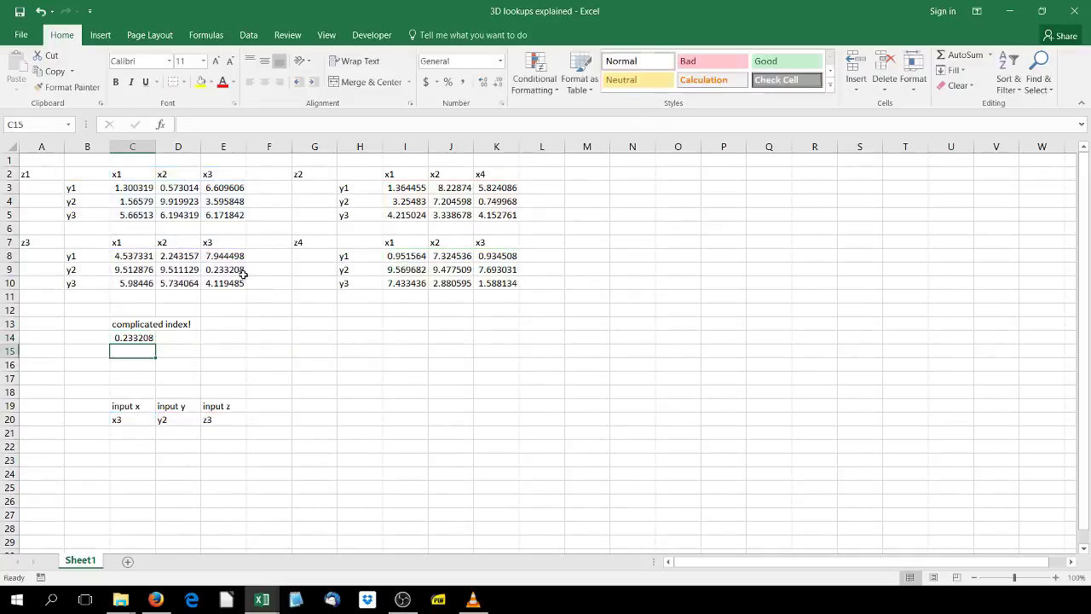
click(131, 338)
click(216, 34)
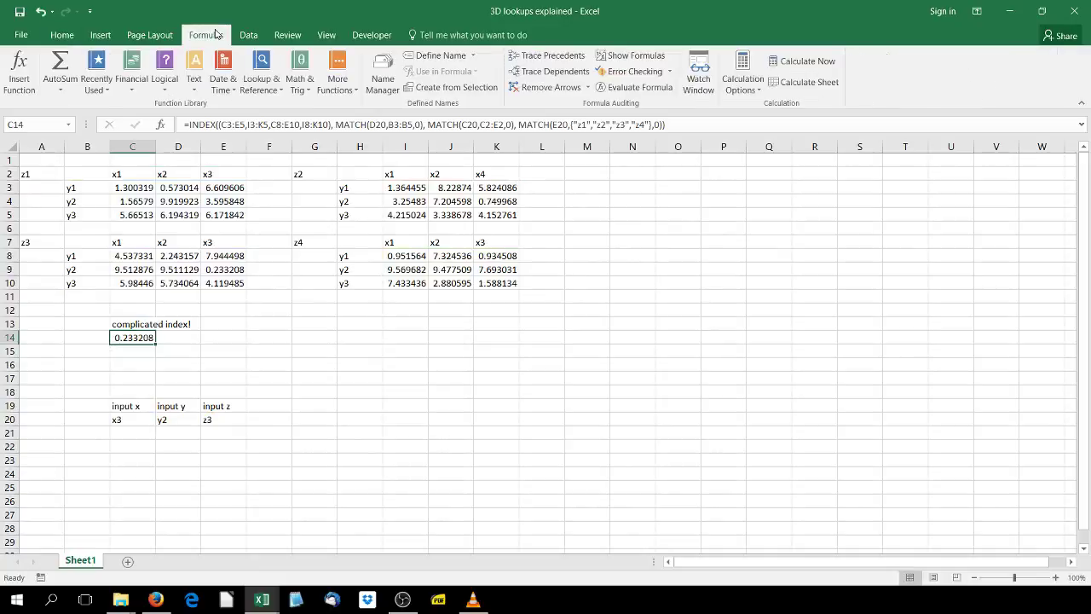
click(634, 89)
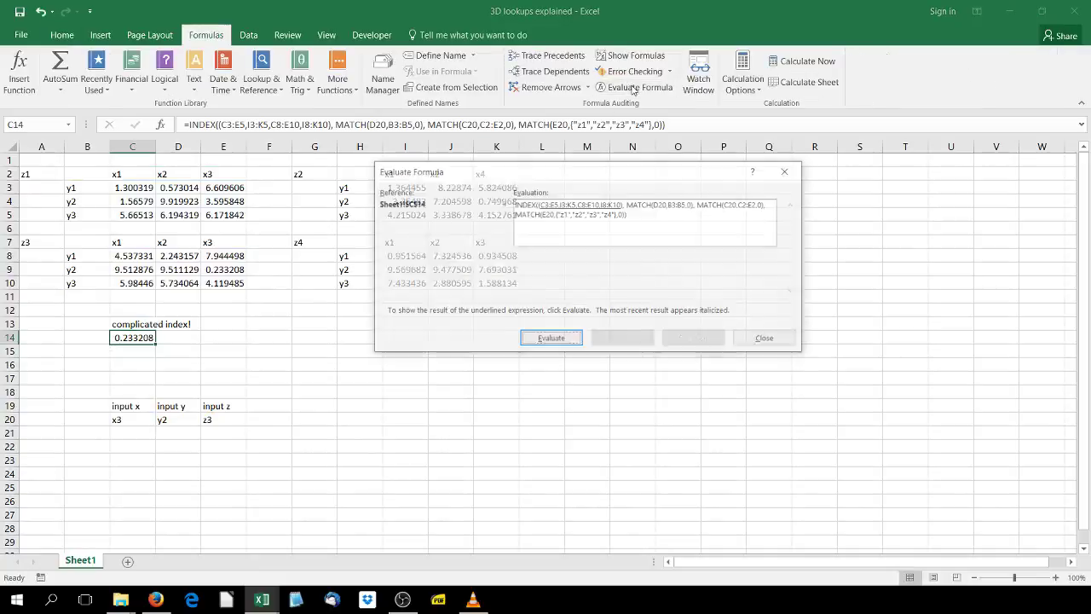
drag(599, 162, 525, 294)
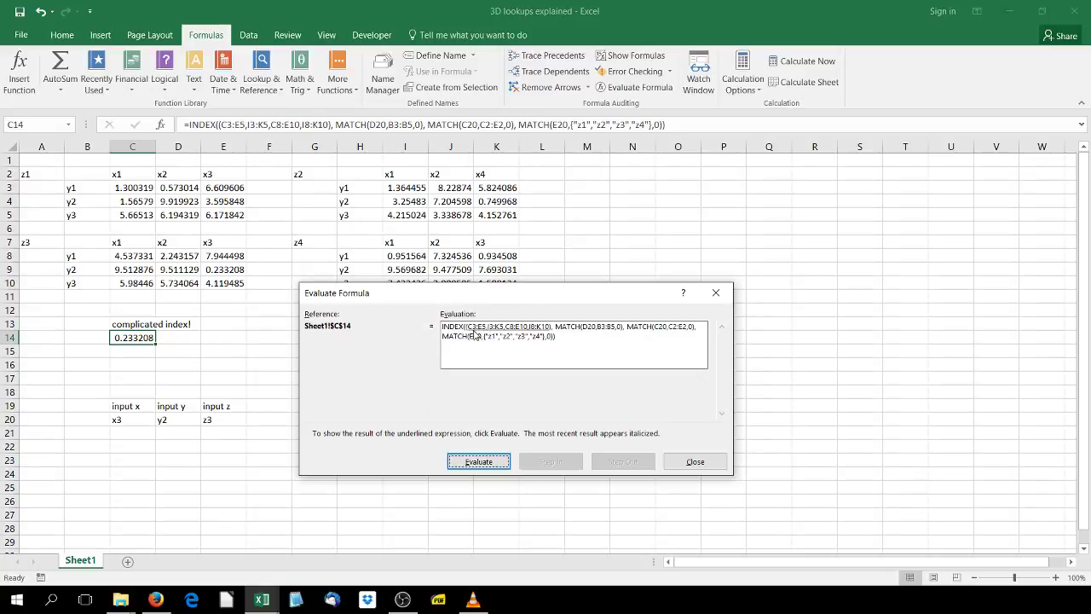
click(478, 462)
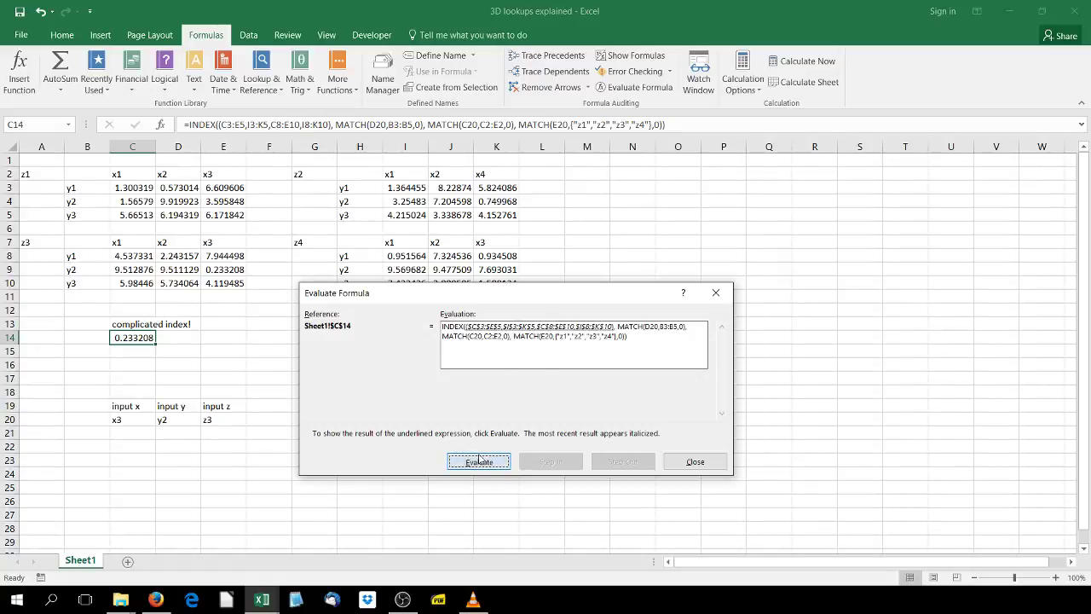
click(479, 461)
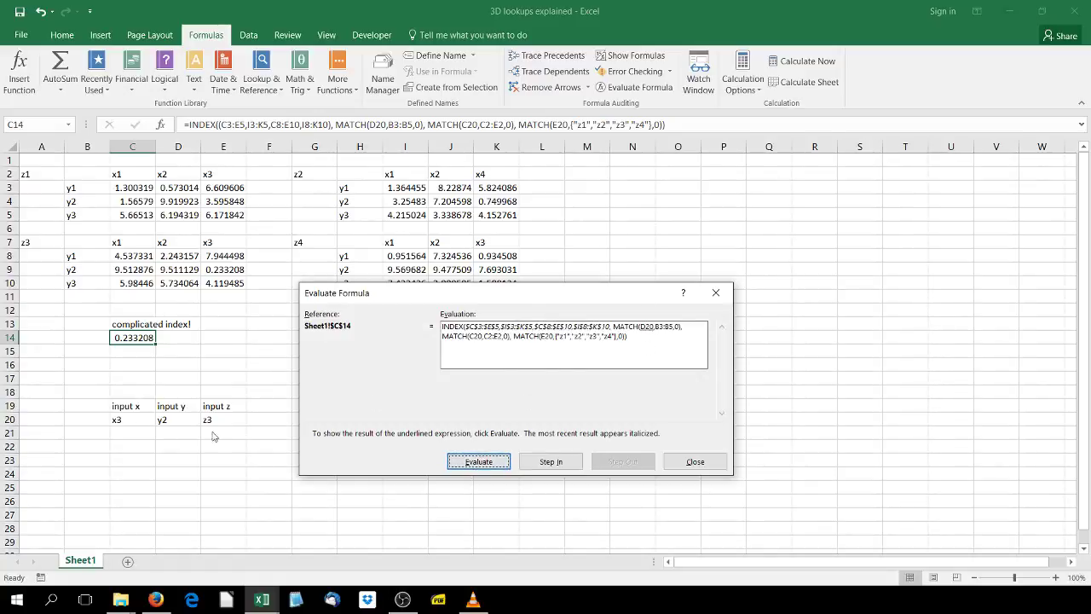
click(474, 463)
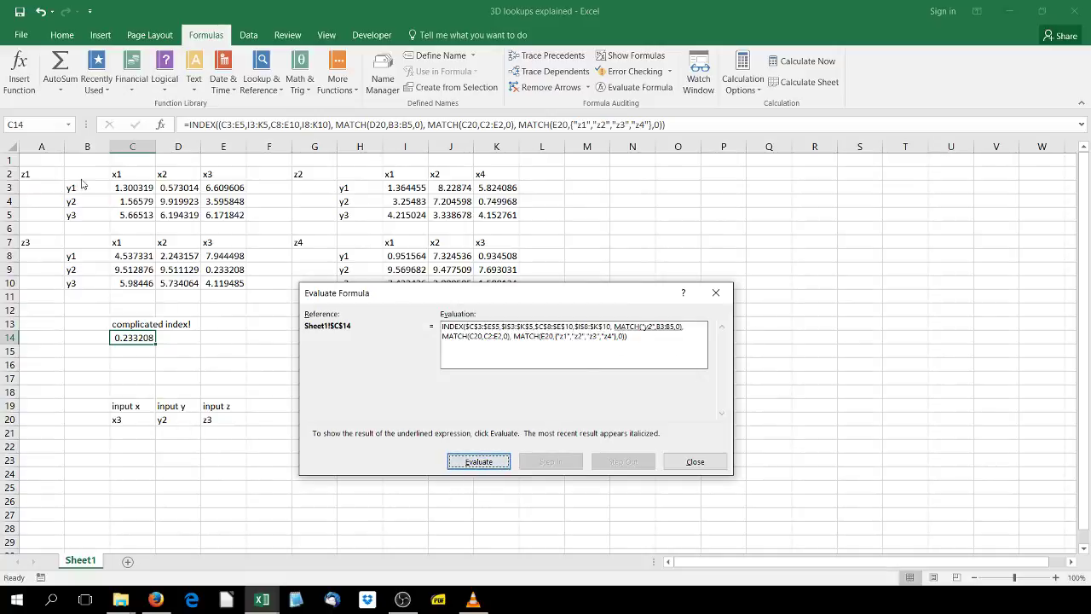
click(475, 462)
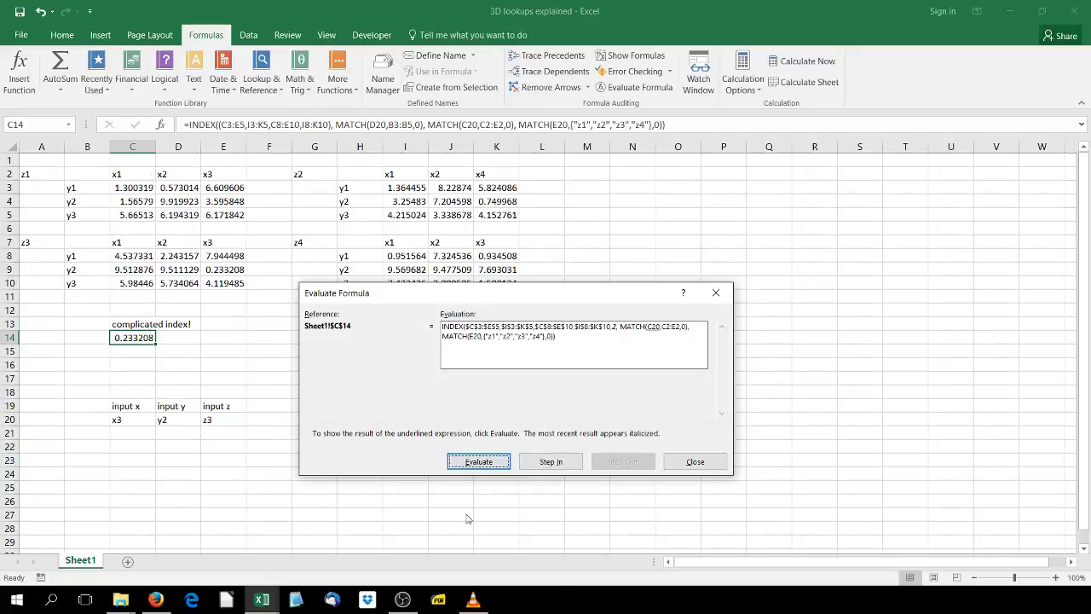
Evaluate the x and z MATCH functions and the final INDEX of the C14 formula, and close the evaluation
click(478, 461)
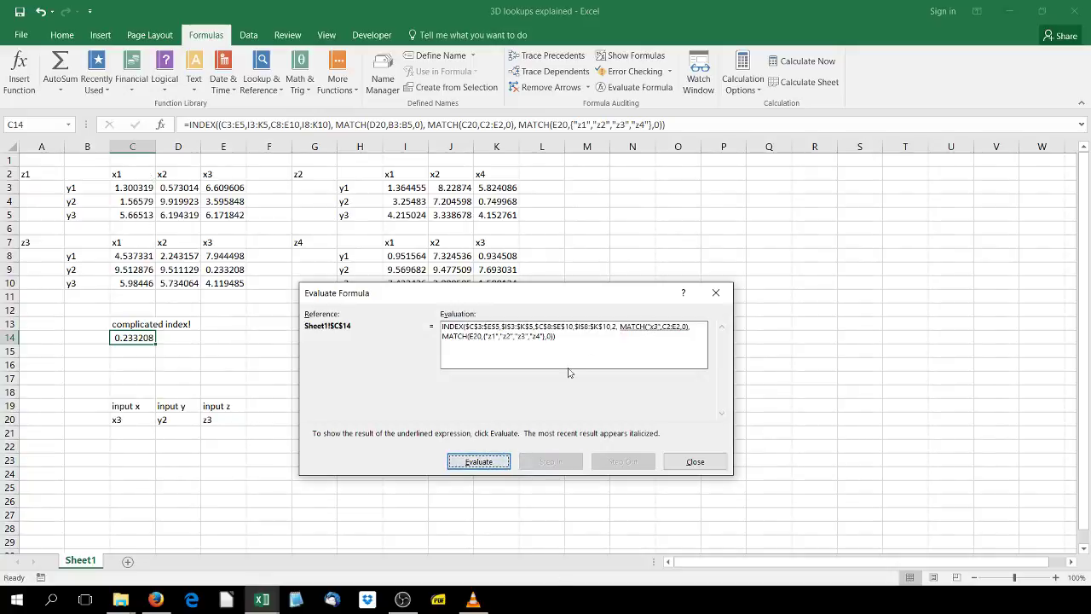
click(484, 463)
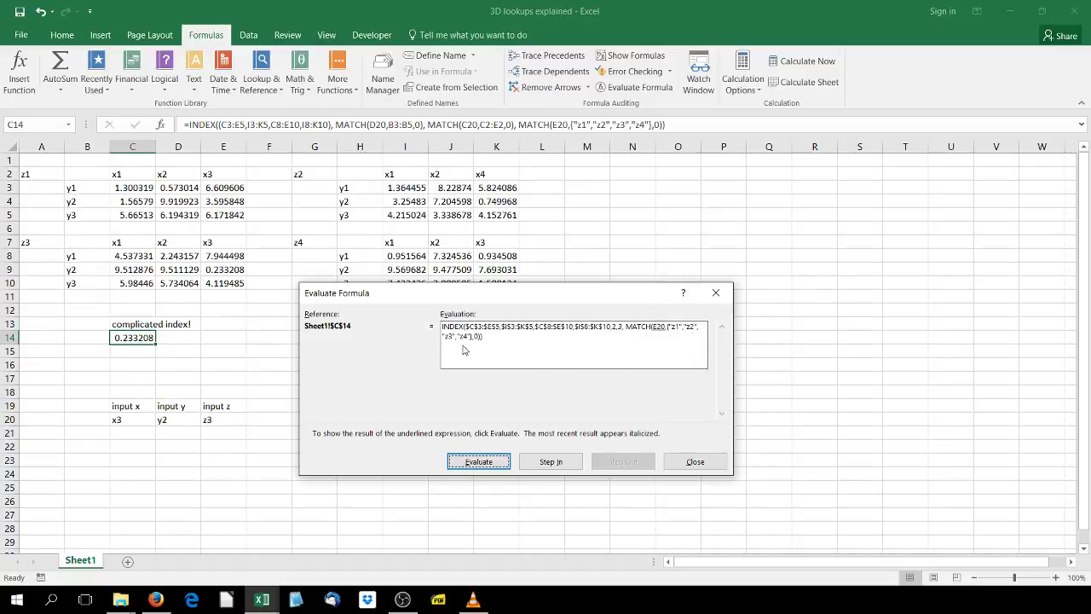
click(480, 462)
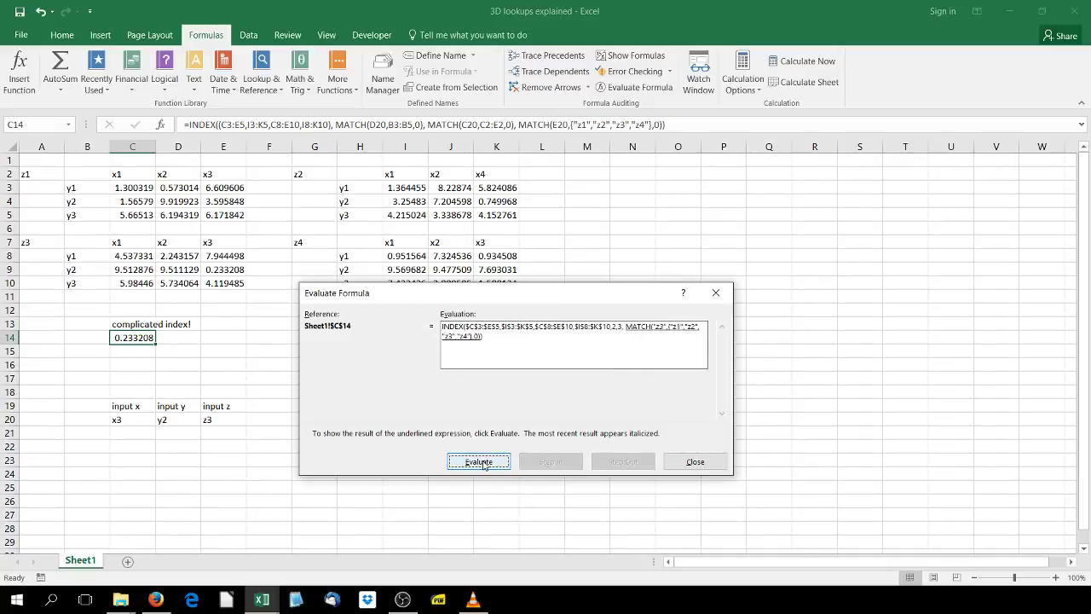
click(480, 462)
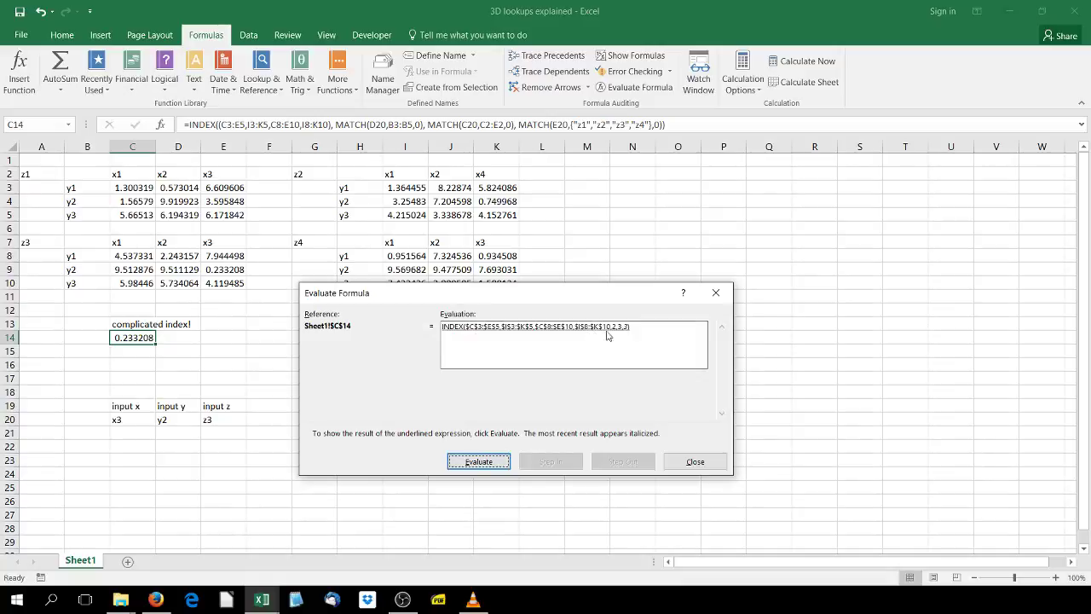
click(480, 461)
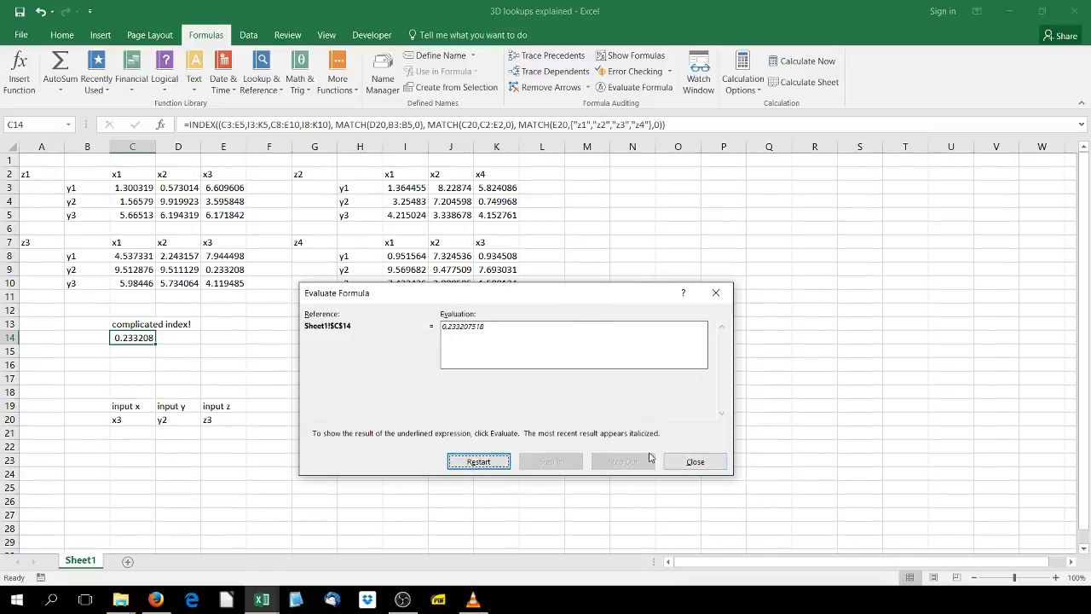
click(694, 461)
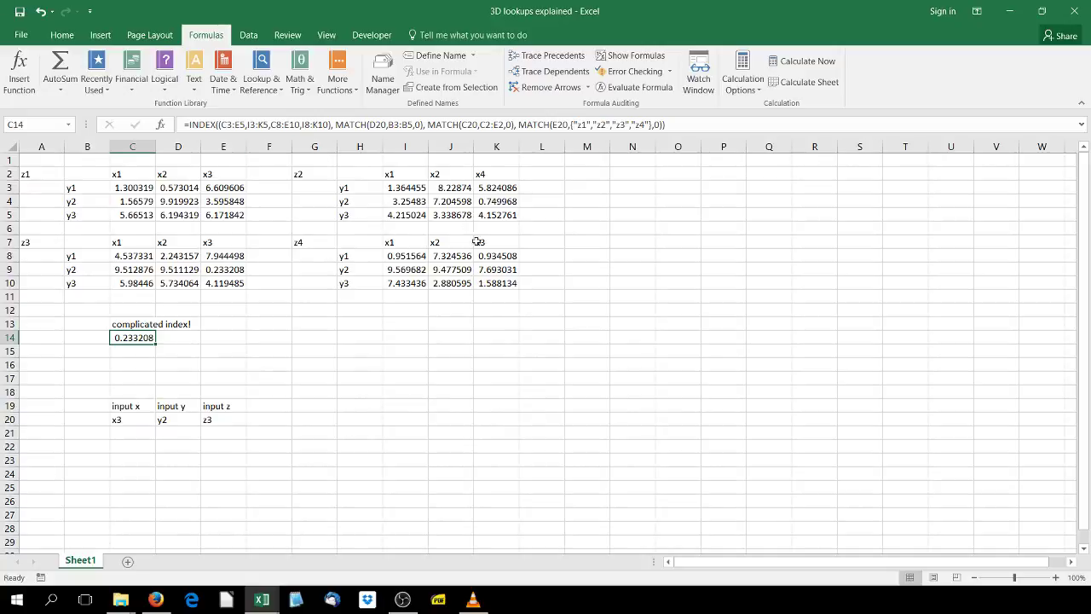
Relabel the z2 table's third column header in K2 as x3 and select the lookup formula in C14
double_click(495, 173)
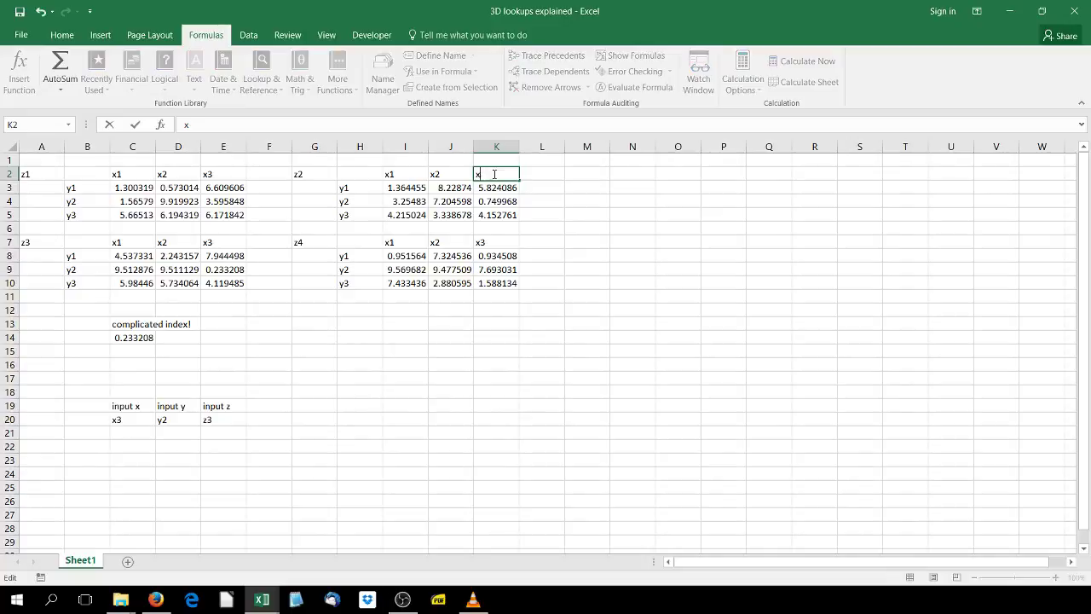
text(34)
key(BackSpace)
key(BackSpace)
key(Return)
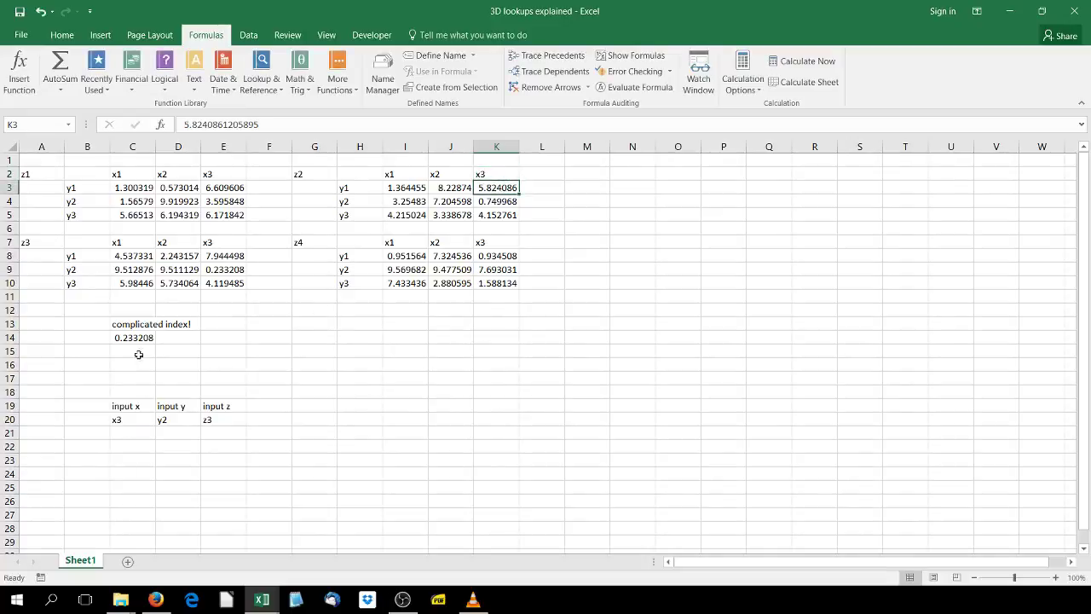
click(140, 351)
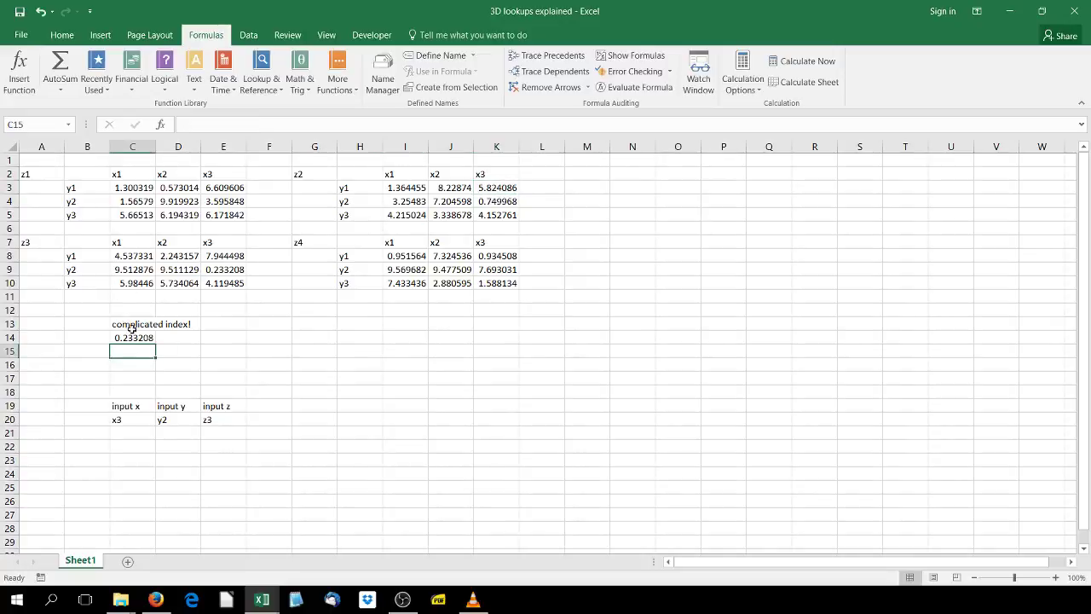
click(132, 341)
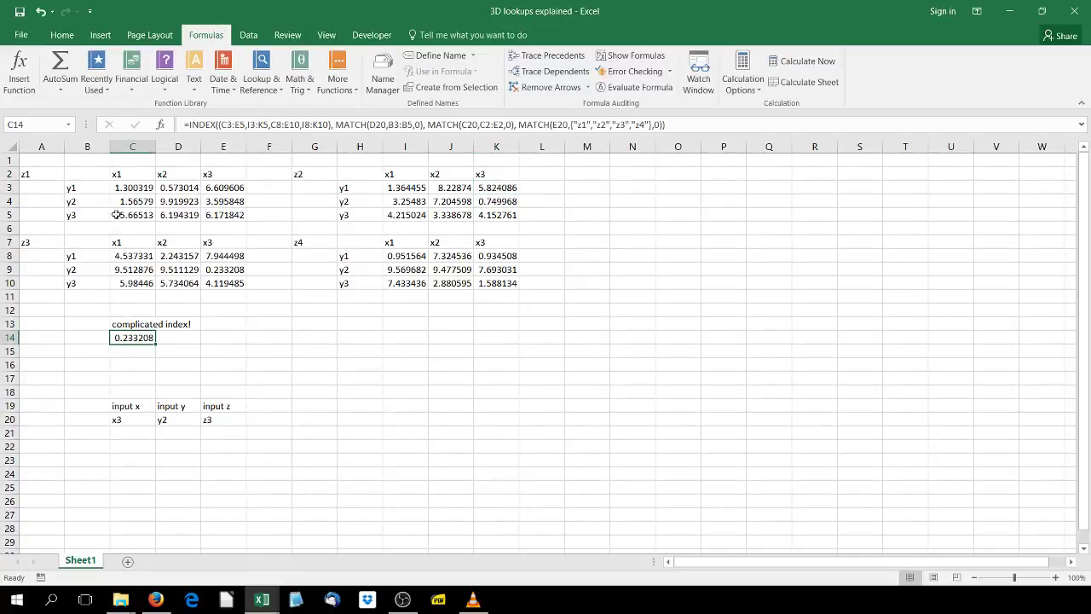